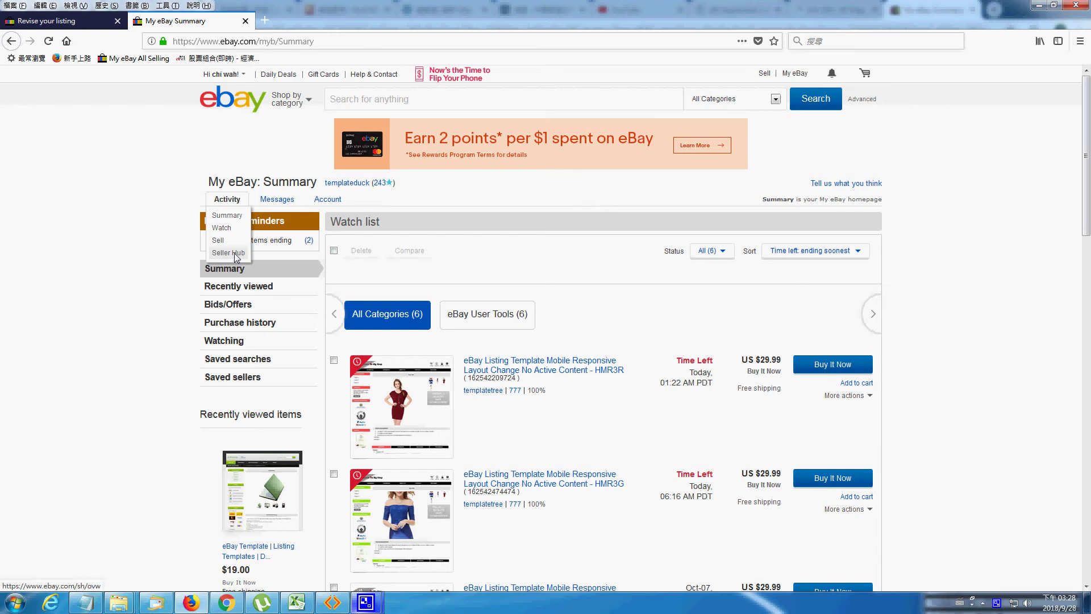
# Step: Open the active listings page in Seller Hub
pyautogui.click(231, 255)
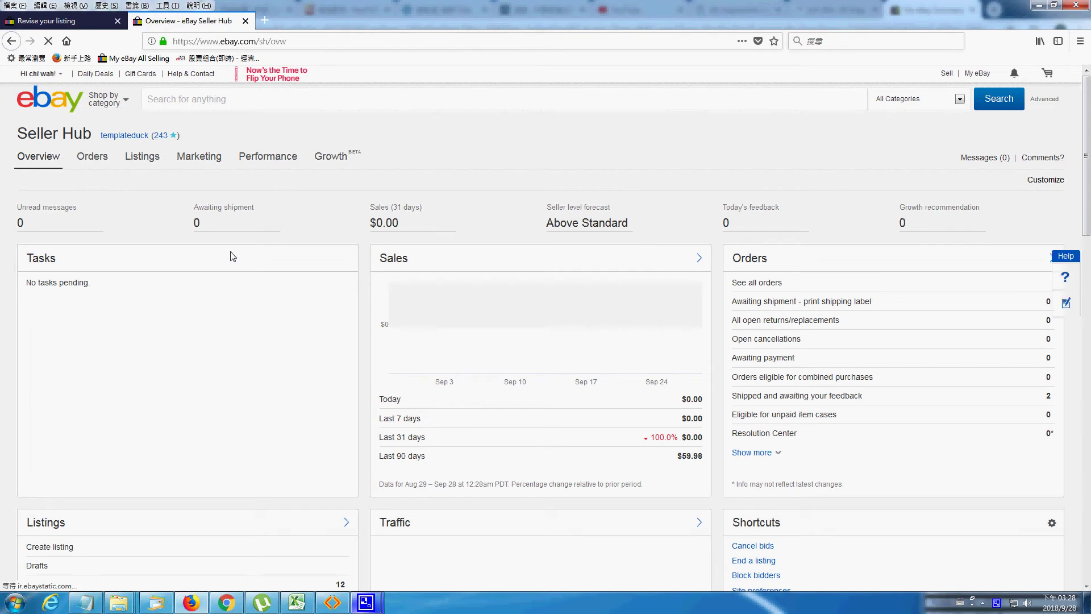
pyautogui.moveTo(150, 163)
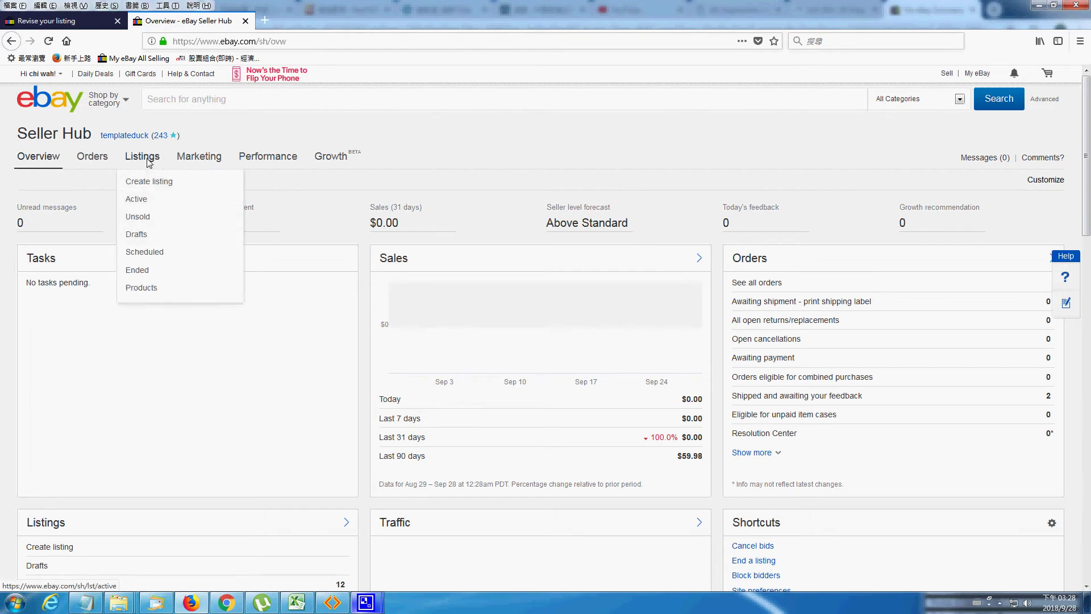
pyautogui.click(139, 201)
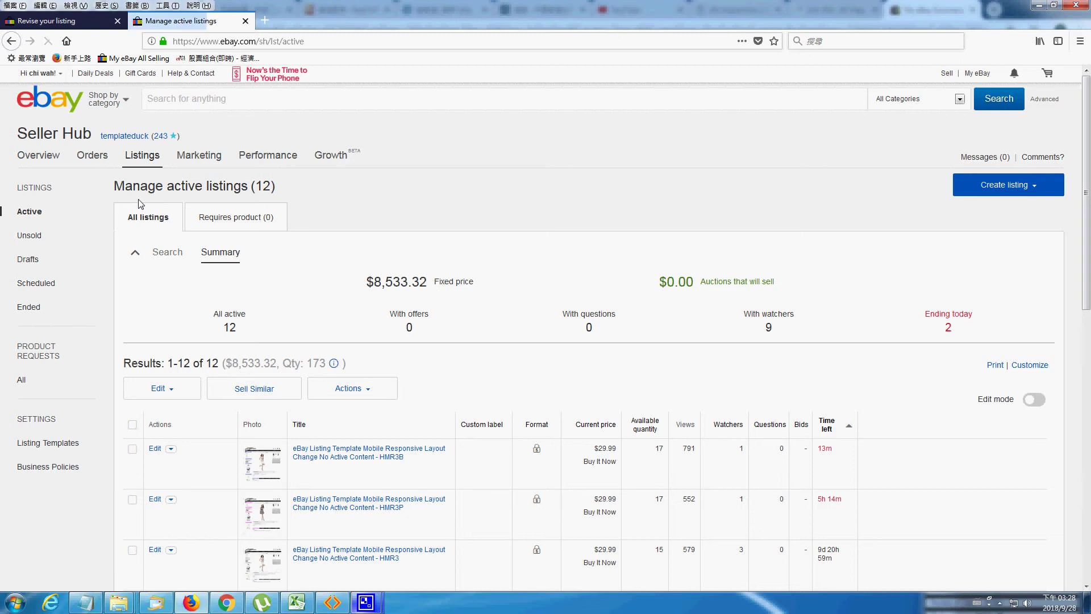
# Step: Select the MR1Green and MR1Brown template listings and open the selected listings for bulk editing
pyautogui.scroll(-7, 367, 283)
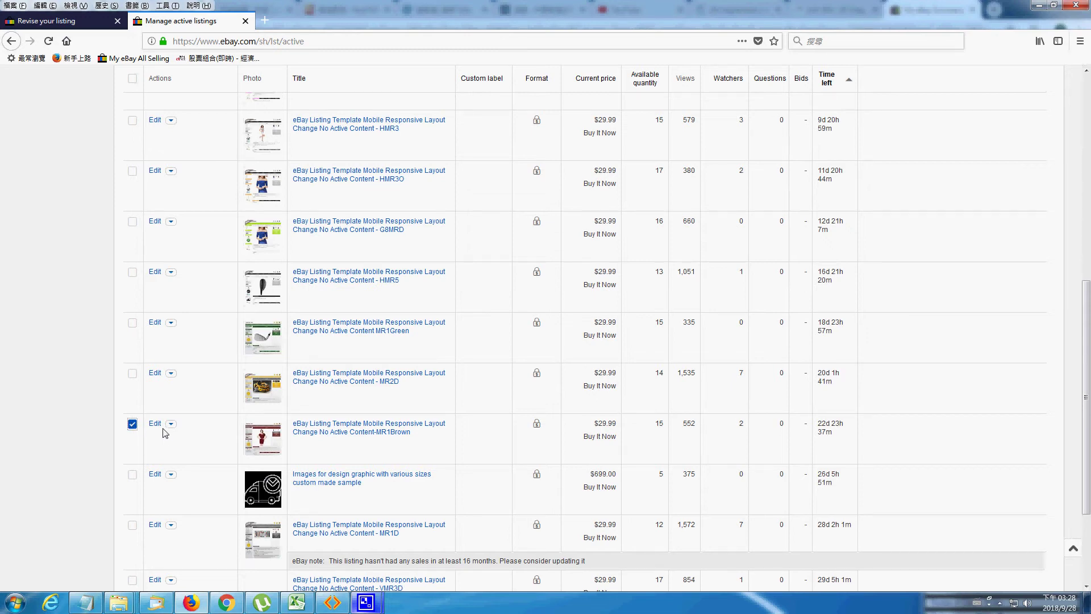
pyautogui.click(133, 323)
pyautogui.scroll(3, 210, 327)
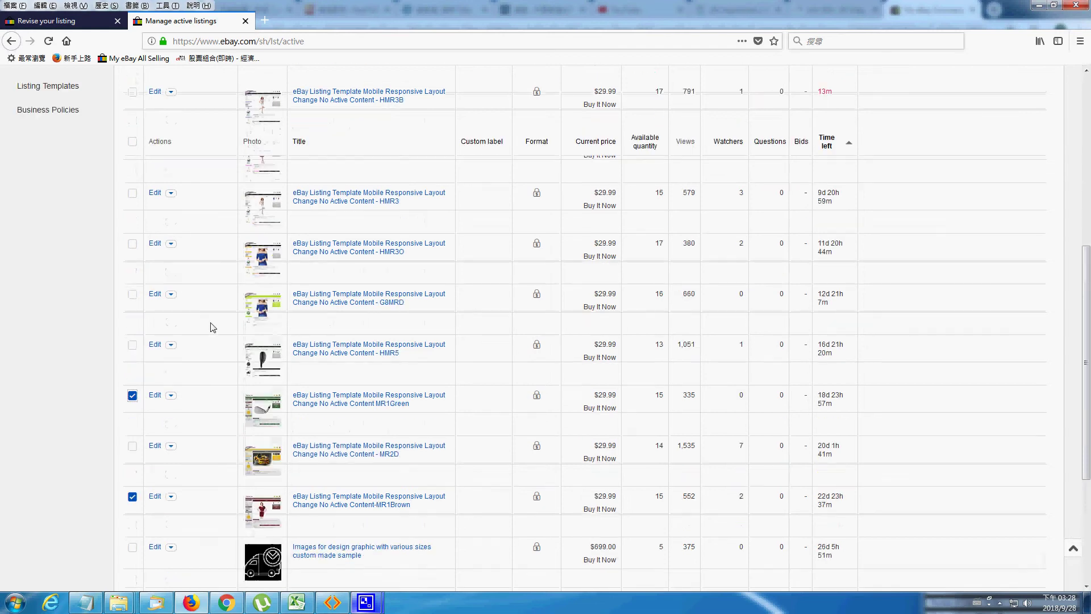
pyautogui.scroll(3, 207, 310)
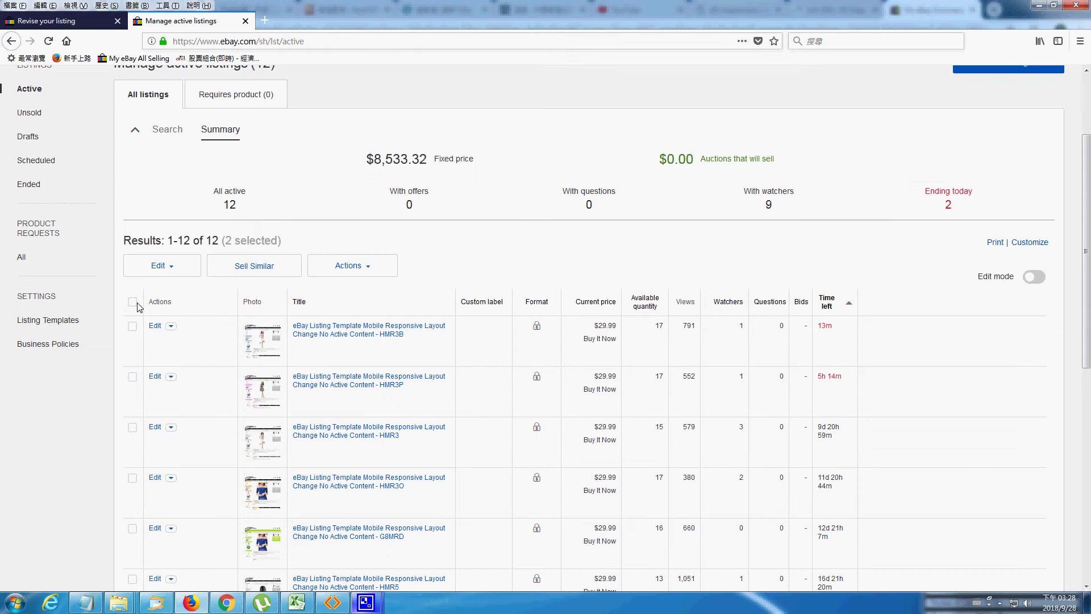
pyautogui.scroll(-6, 193, 308)
pyautogui.scroll(3, 196, 311)
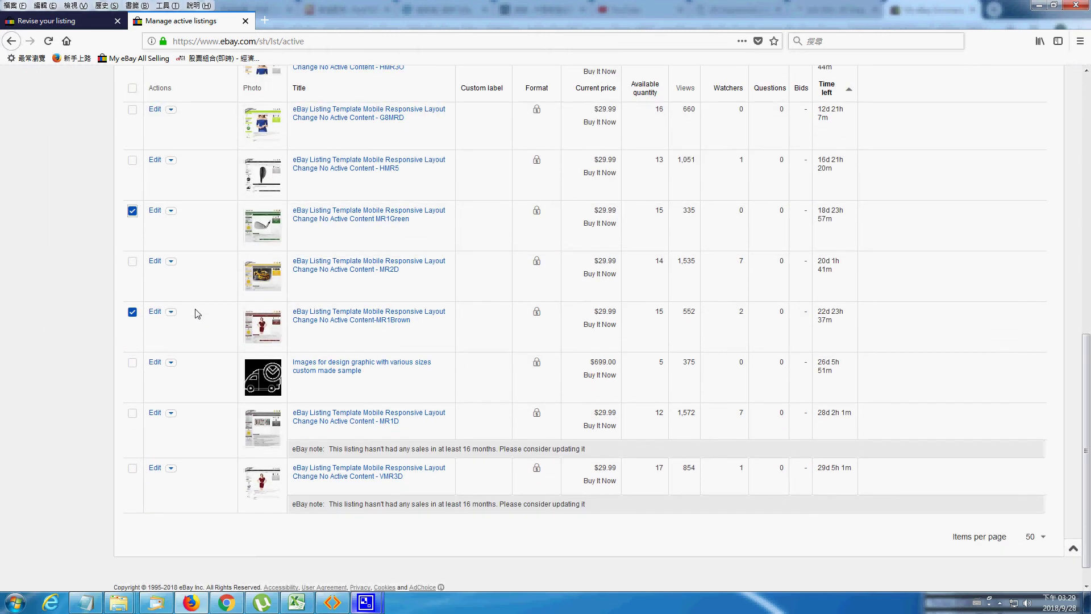
pyautogui.scroll(4, 196, 311)
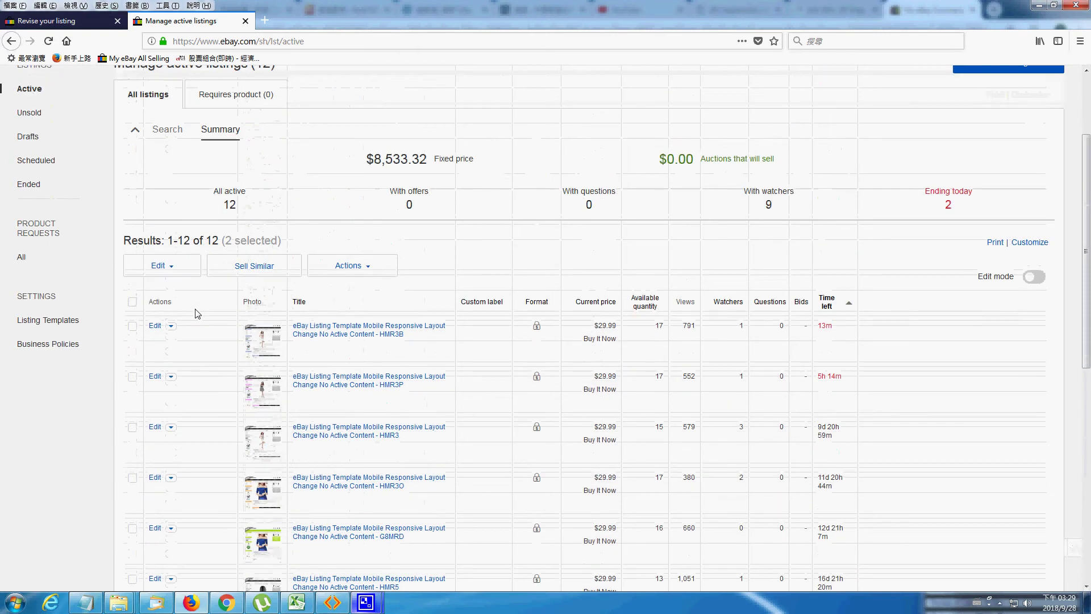
pyautogui.click(175, 271)
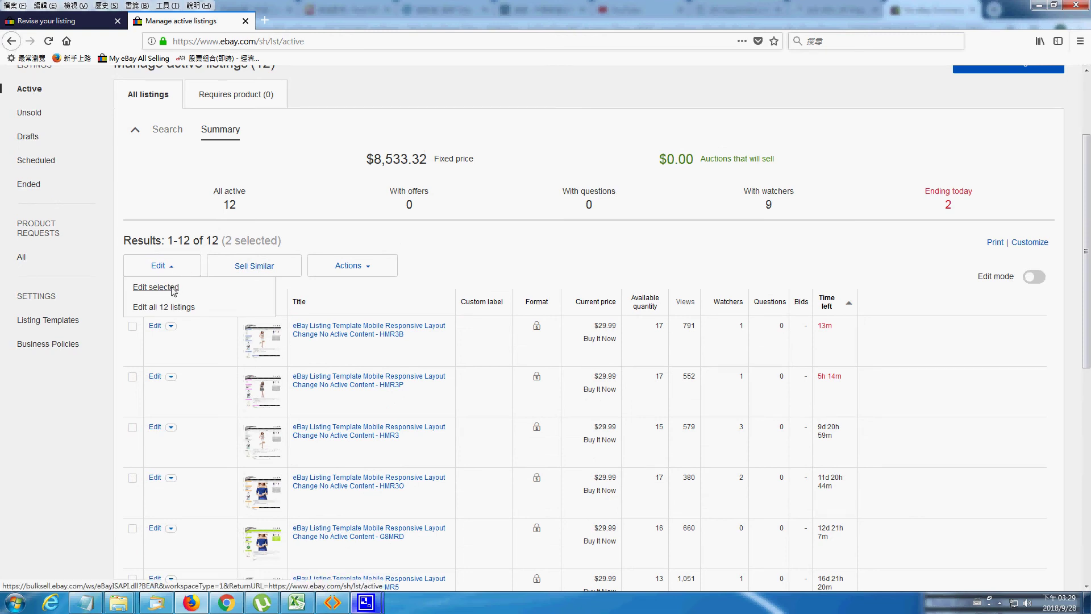
pyautogui.click(174, 291)
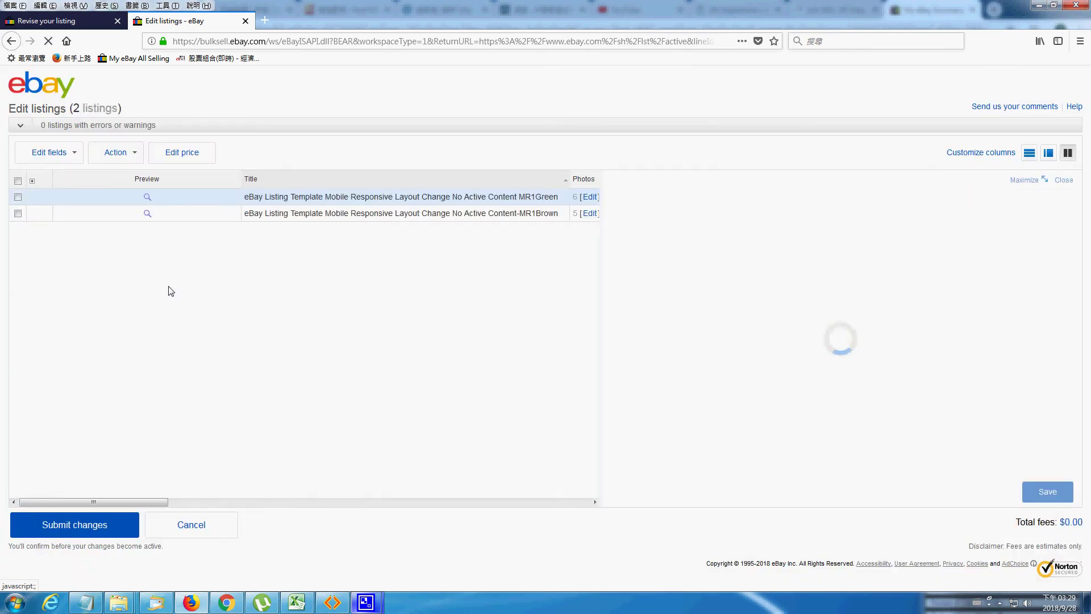
# Step: Select both listings and edit their item descriptions using the bulk find and replace action
pyautogui.click(17, 182)
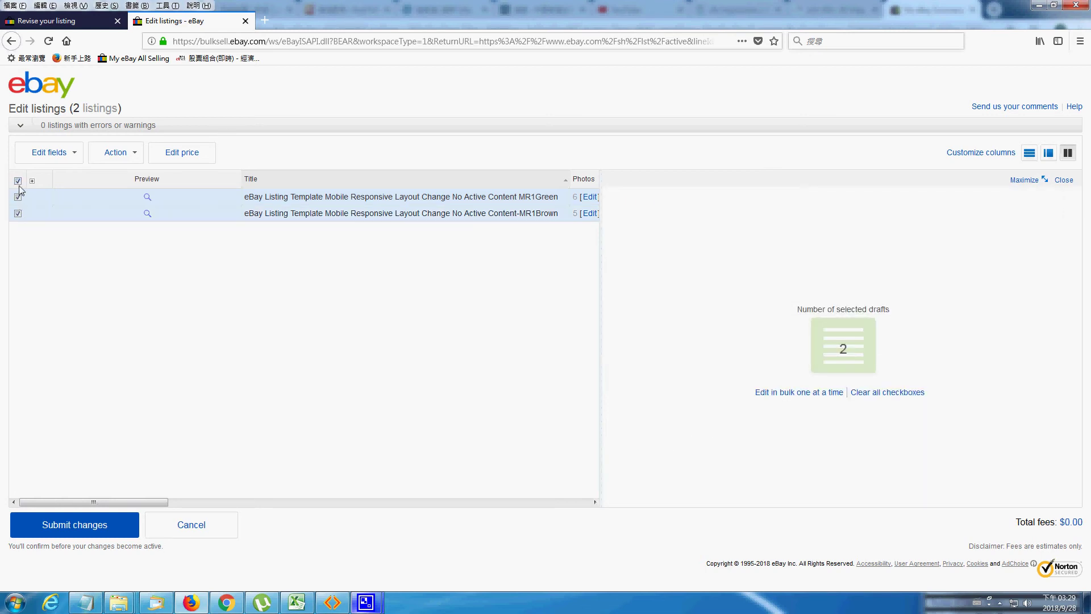
pyautogui.click(75, 154)
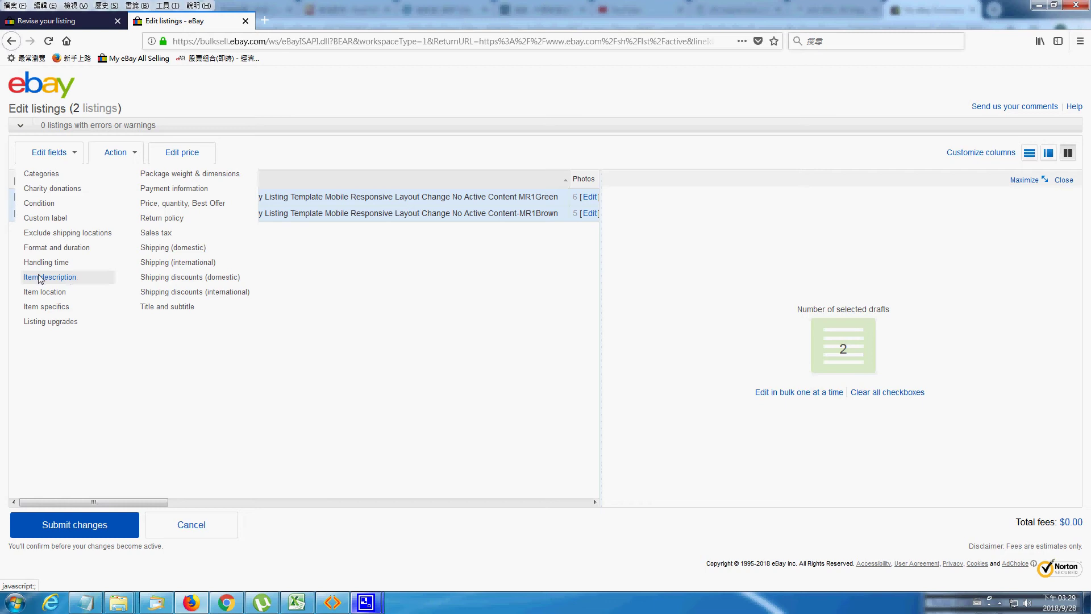
pyautogui.click(80, 278)
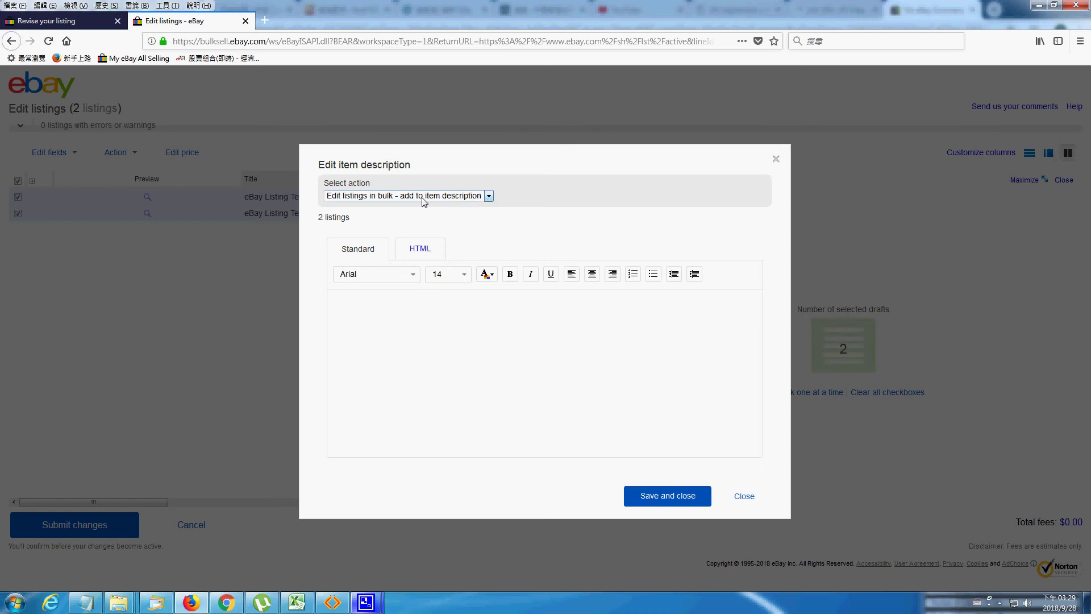
pyautogui.click(487, 197)
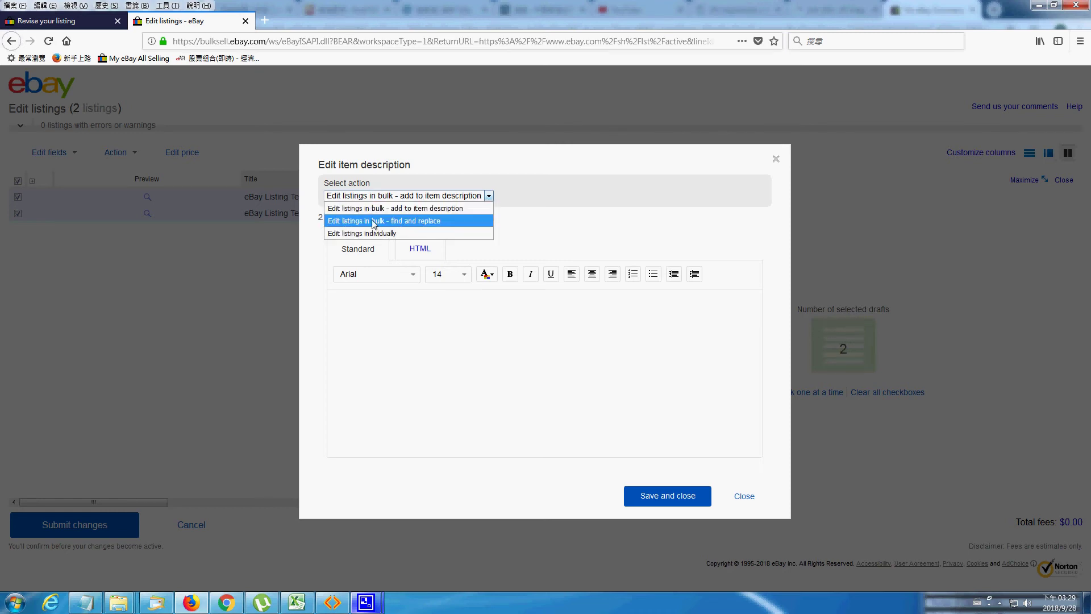
pyautogui.click(422, 221)
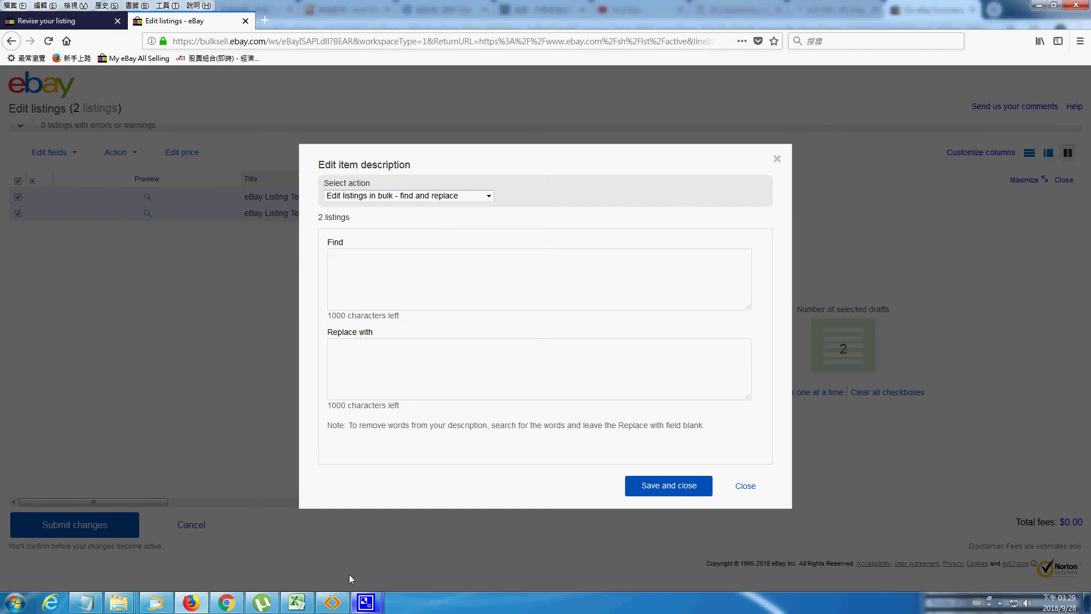
# Step: Switch to TagBot Template Automater and copy the full Photo 1 URL from the template's data fields
pyautogui.click(335, 601)
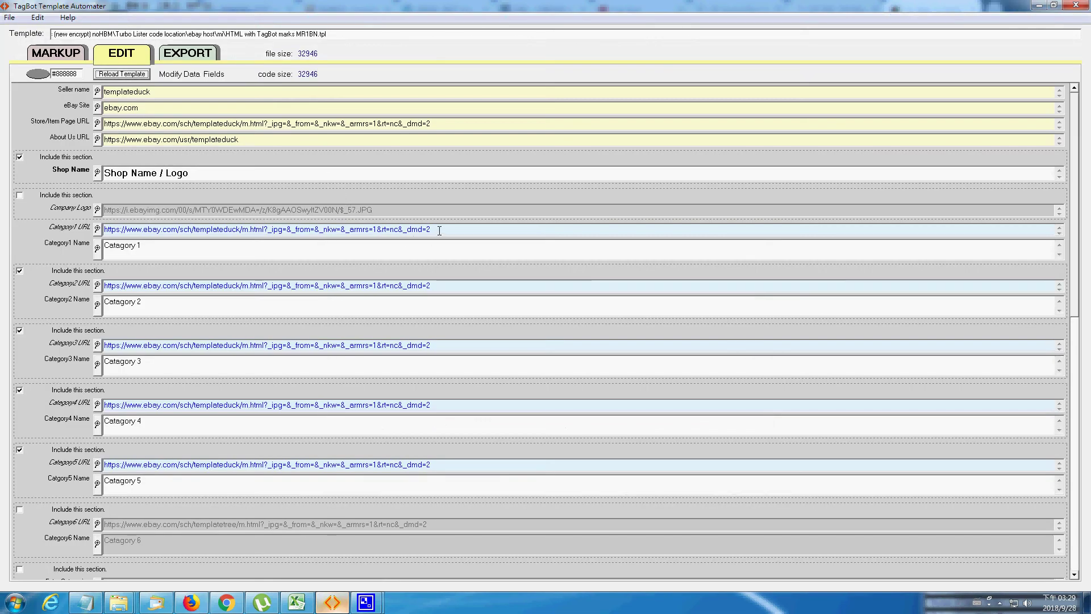
pyautogui.moveTo(439, 231); pyautogui.dragTo(104, 233)
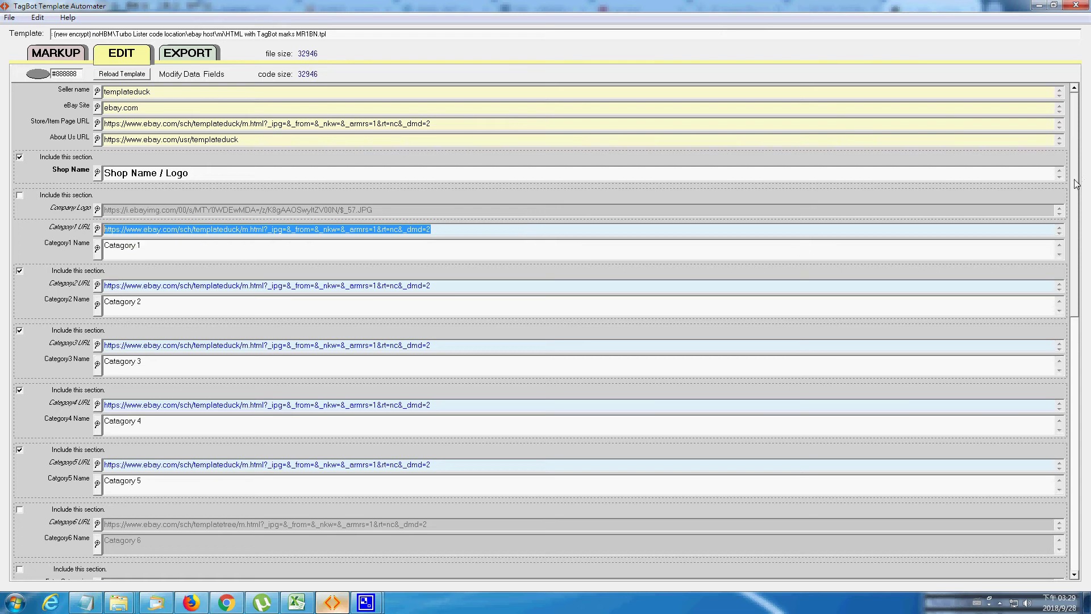
pyautogui.moveTo(1076, 183); pyautogui.dragTo(1078, 379)
pyautogui.click(474, 250)
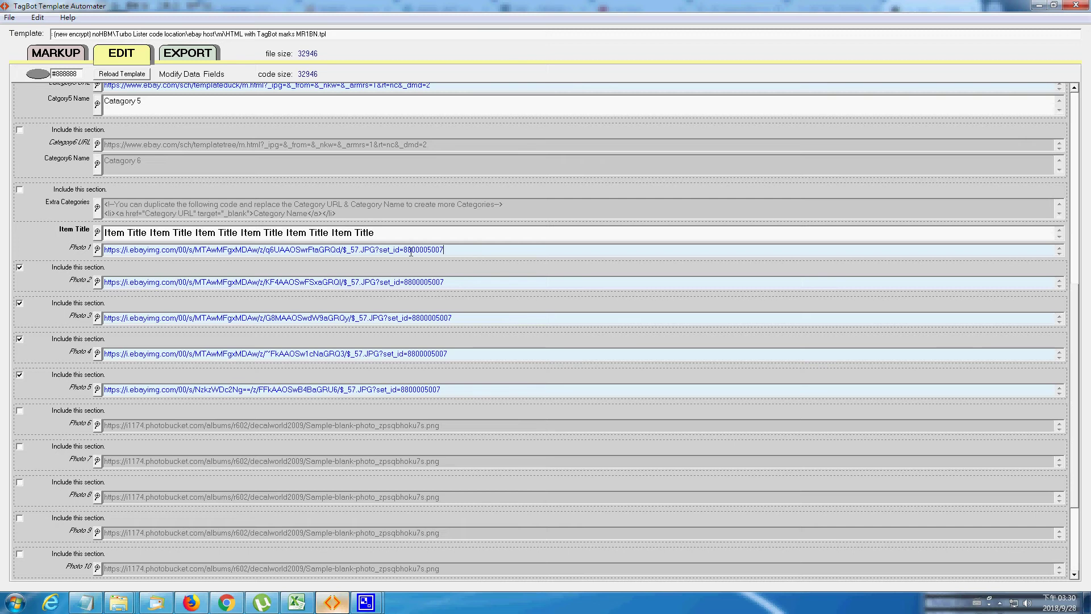
pyautogui.moveTo(445, 250); pyautogui.dragTo(91, 248)
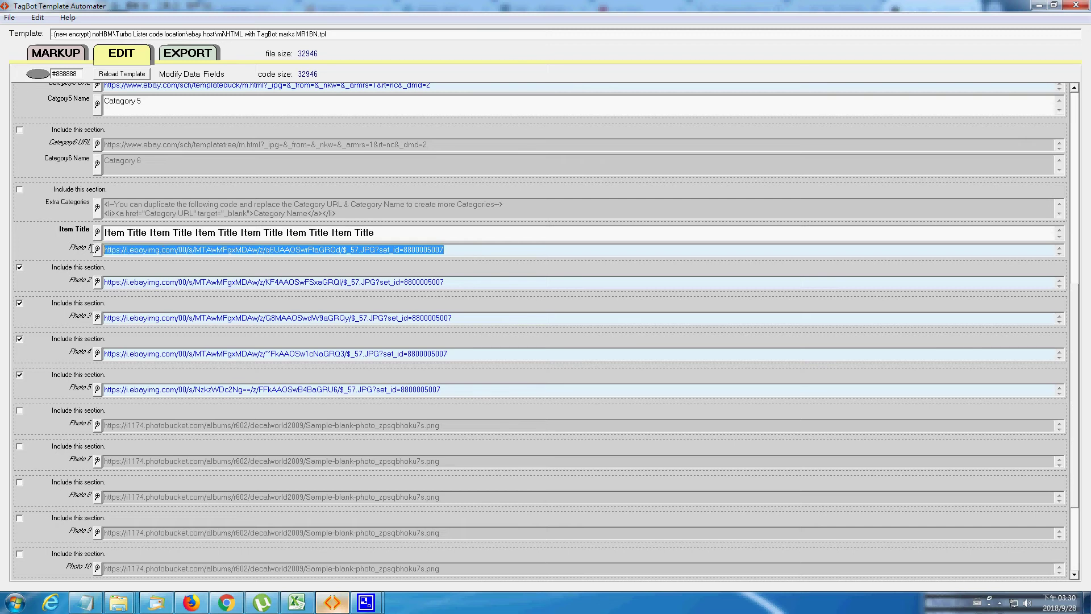
pyautogui.rightClick(168, 246)
pyautogui.click(190, 288)
# Step: Switch back to Firefox and paste the copied Photo 1 URL as the text to find in the item descriptions
pyautogui.click(191, 603)
pyautogui.rightClick(349, 260)
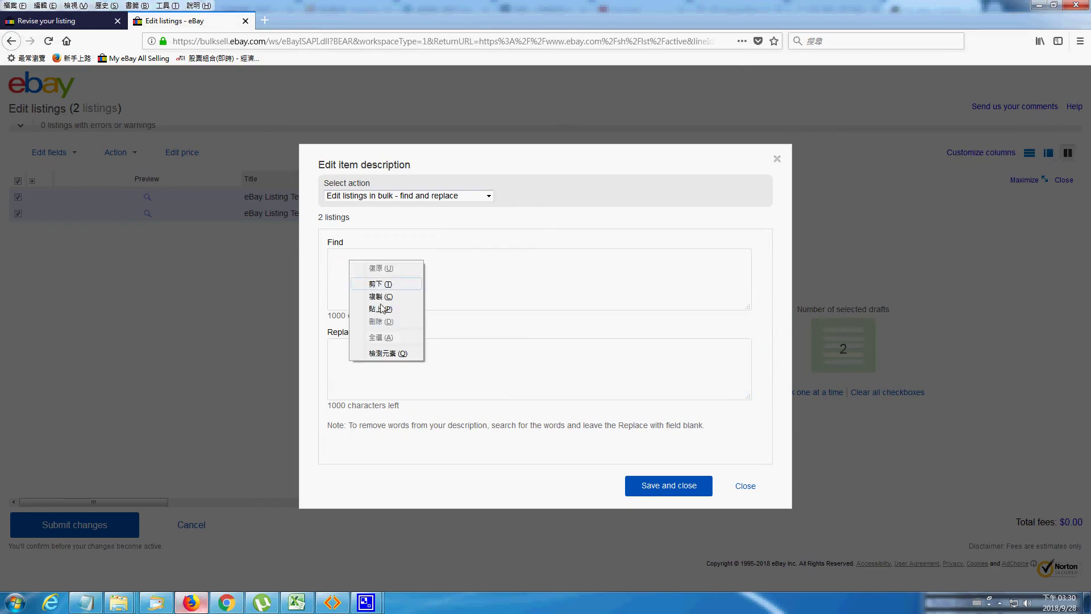
pyautogui.click(381, 297)
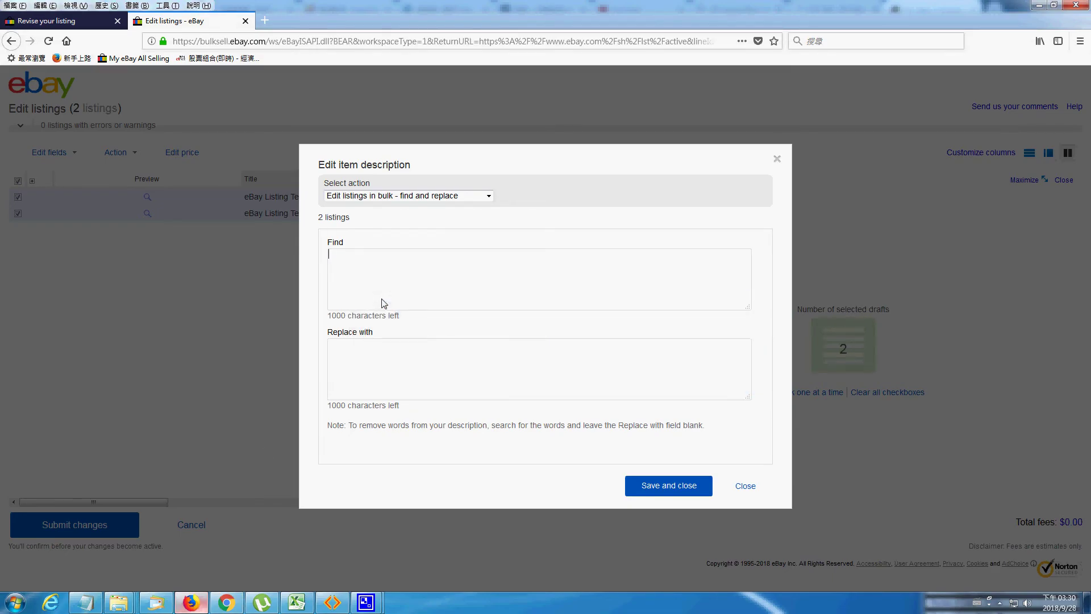
pyautogui.rightClick(381, 268)
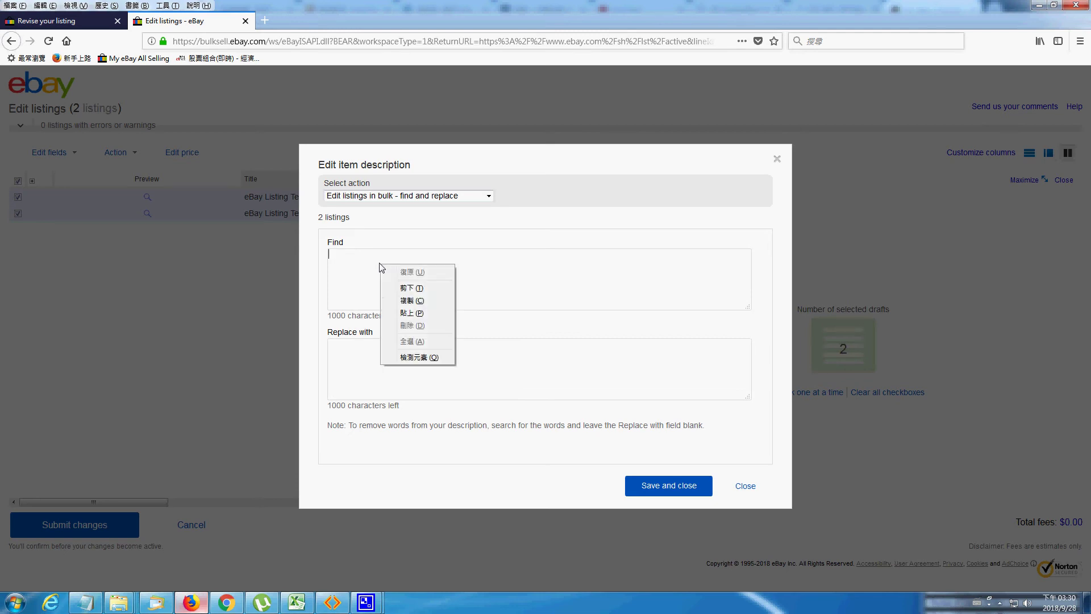
pyautogui.click(405, 313)
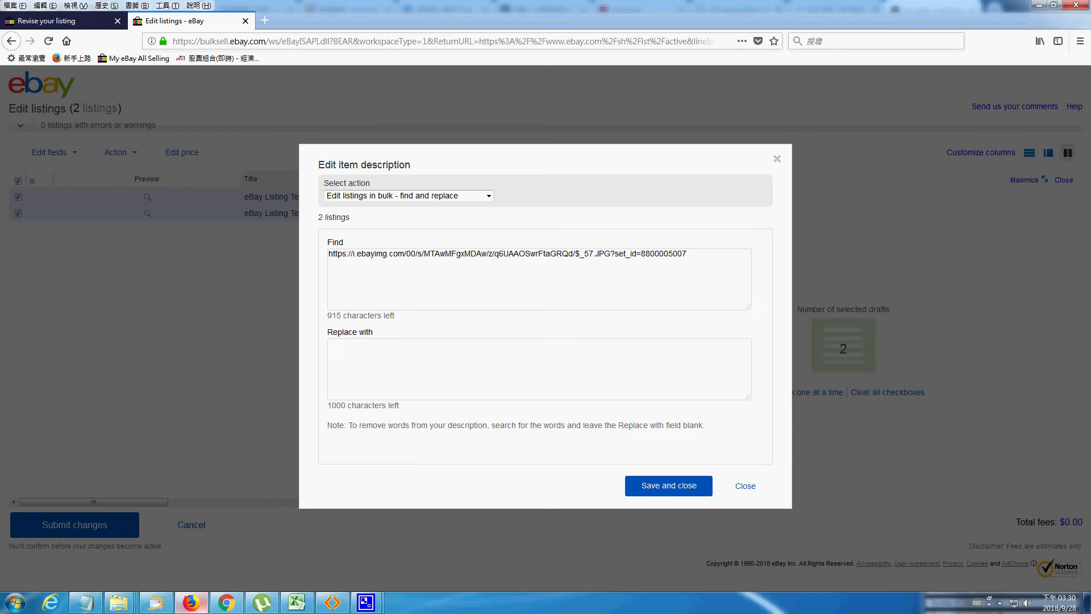
# Step: Switch to Notepad and copy the first image URL of the second group, the one containing SasAAOSwVW9brdcq
pyautogui.click(86, 602)
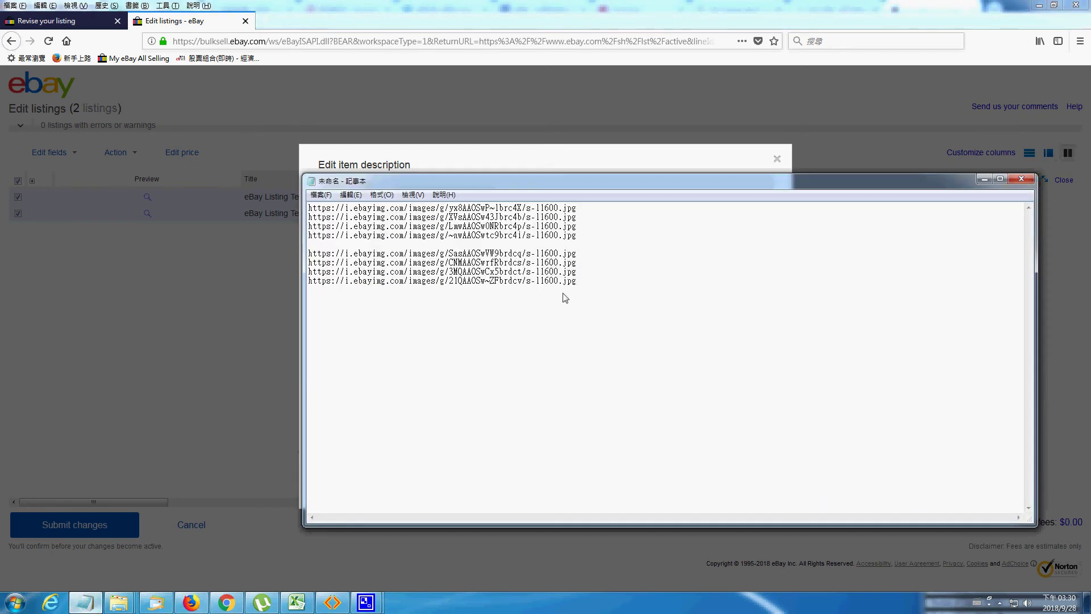
pyautogui.moveTo(577, 254); pyautogui.dragTo(309, 258)
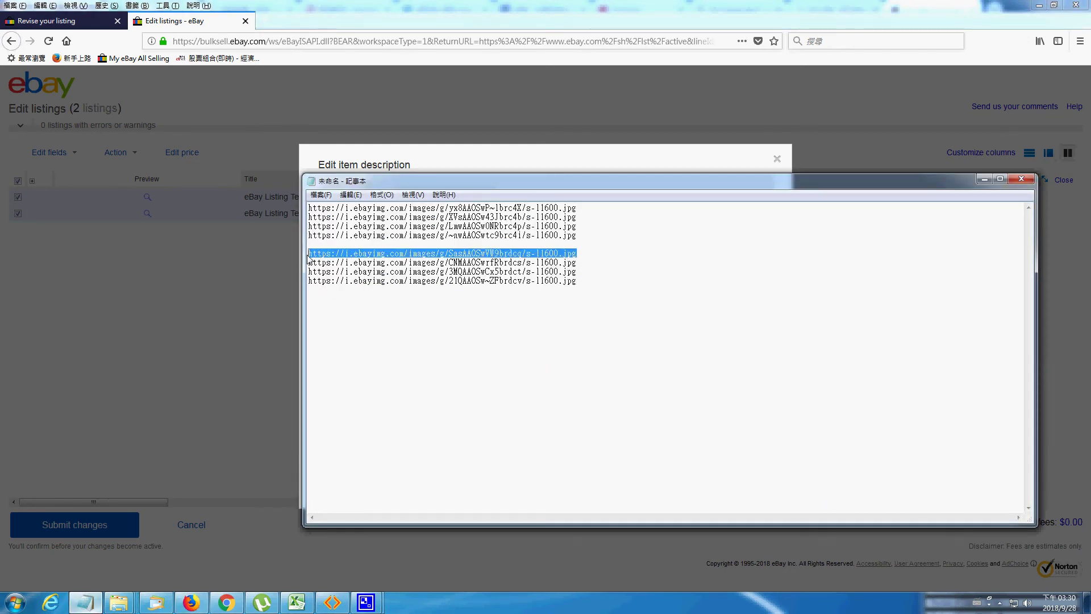
pyautogui.rightClick(323, 258)
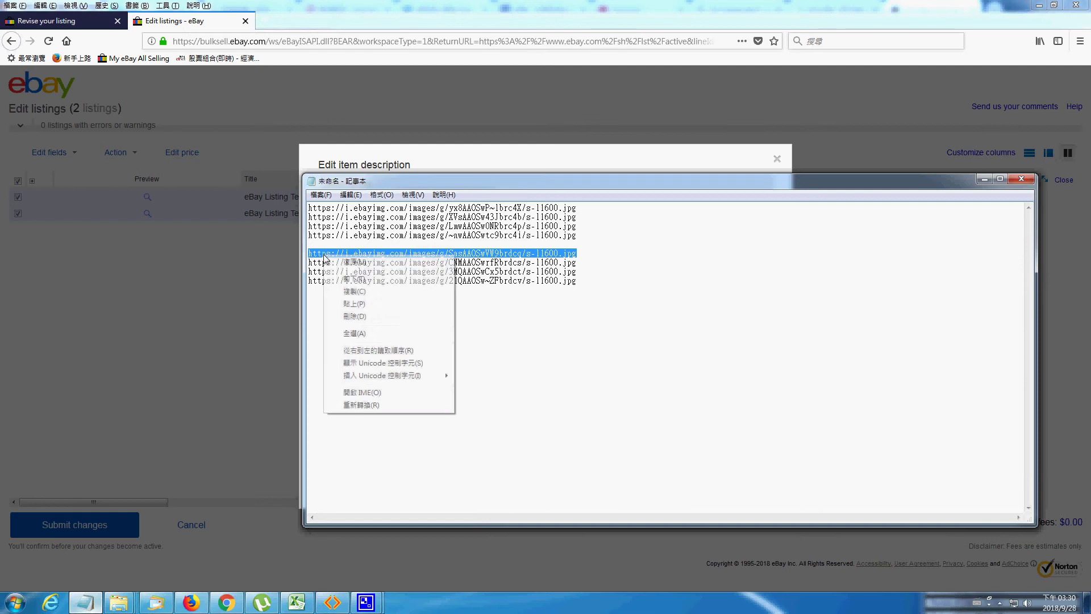
pyautogui.click(347, 291)
# Step: Return to the item description dialog in Firefox, paste the copied image URL as the replacement text, and save the bulk edit
pyautogui.click(398, 150)
pyautogui.click(385, 362)
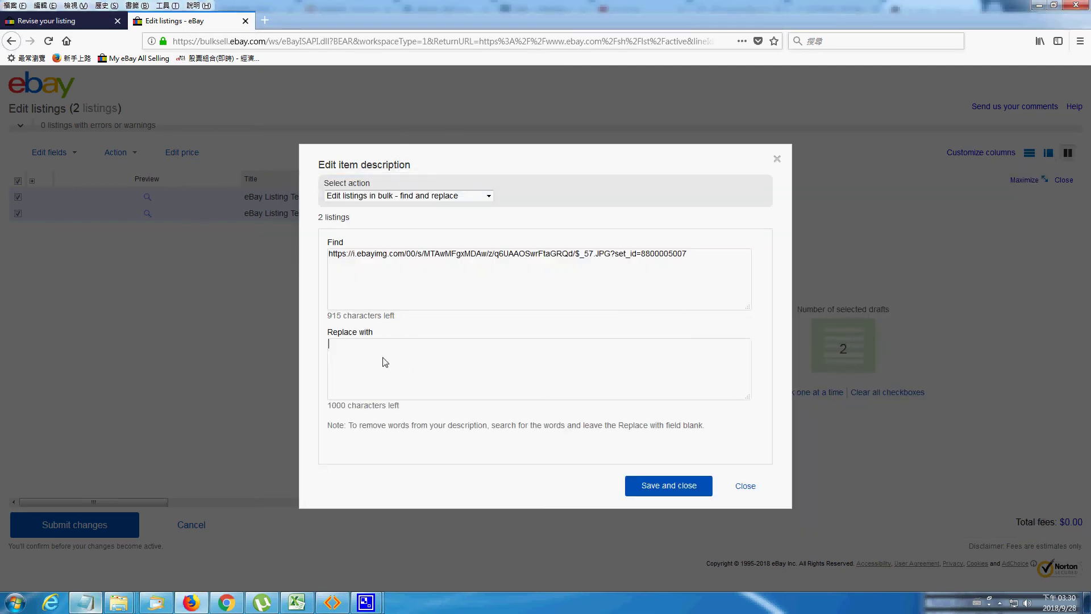
pyautogui.rightClick(384, 361)
pyautogui.click(415, 406)
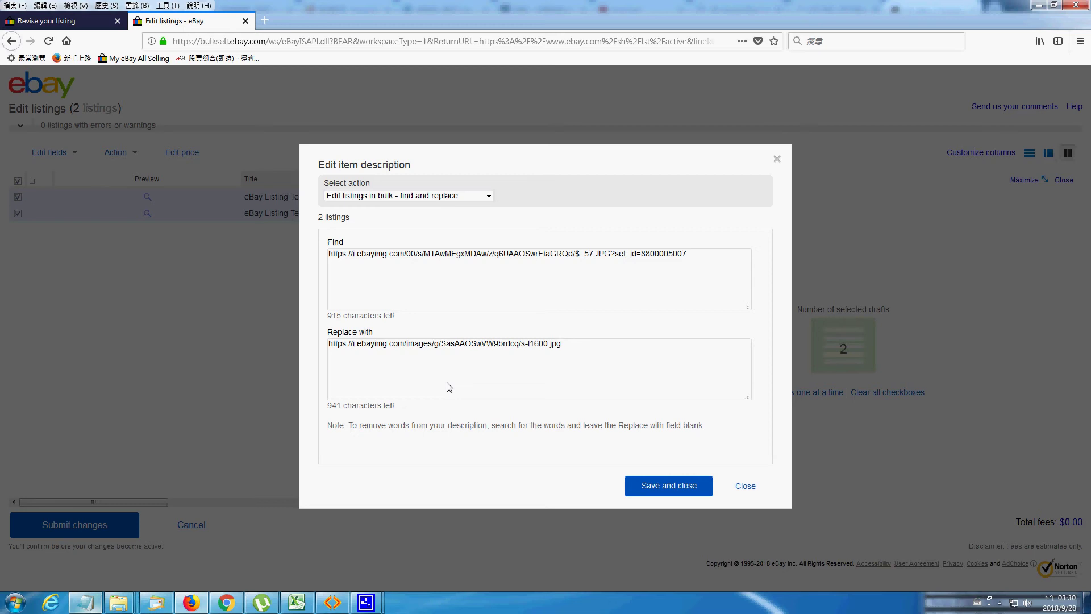
pyautogui.click(679, 488)
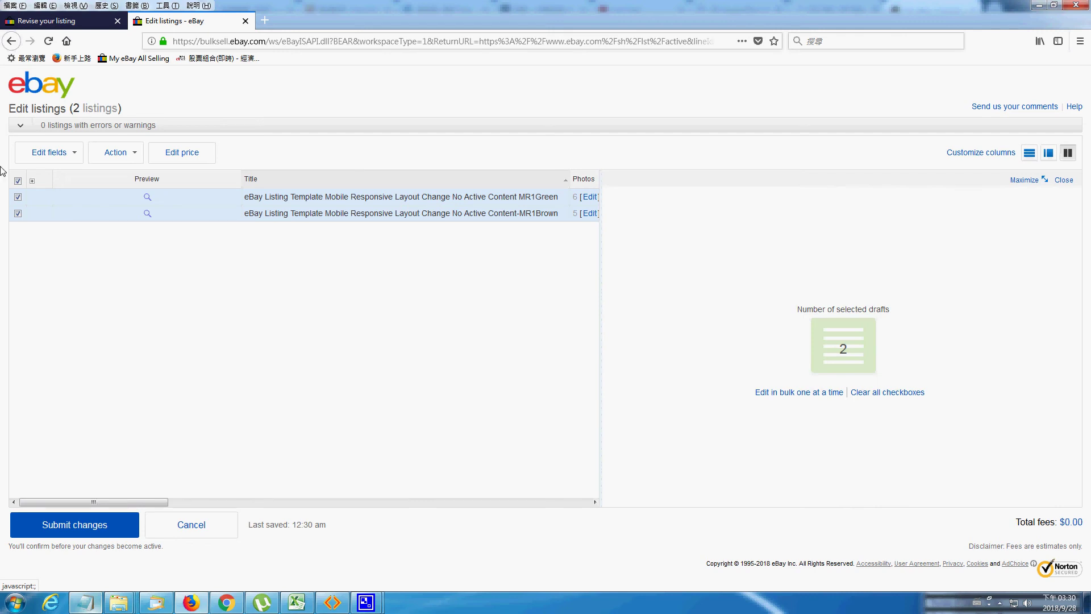
# Step: Reopen the item description editor for both listings with the bulk find and replace action
pyautogui.click(69, 156)
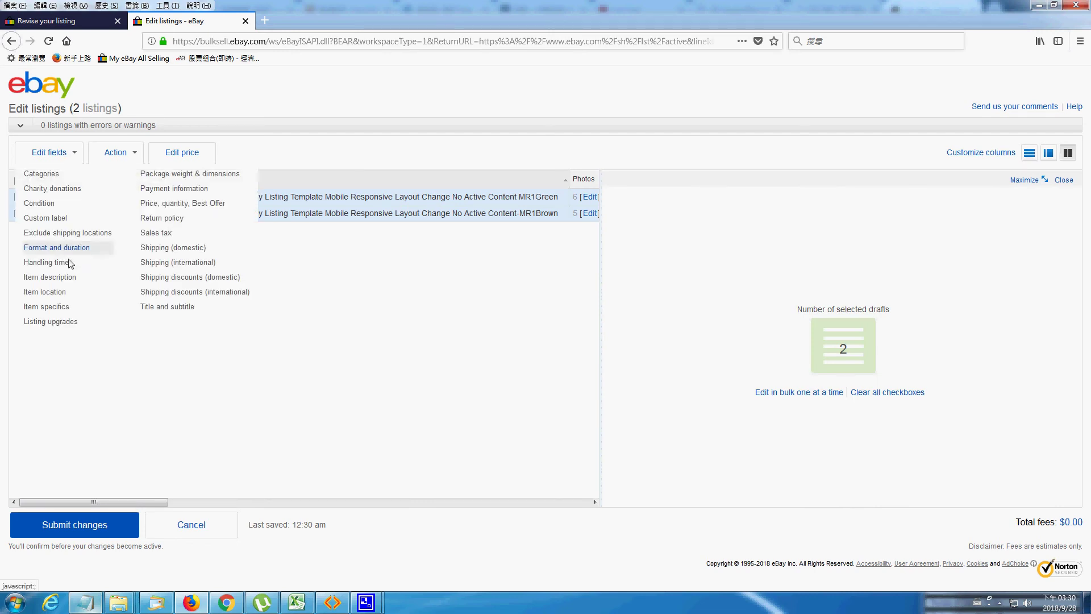
pyautogui.click(63, 278)
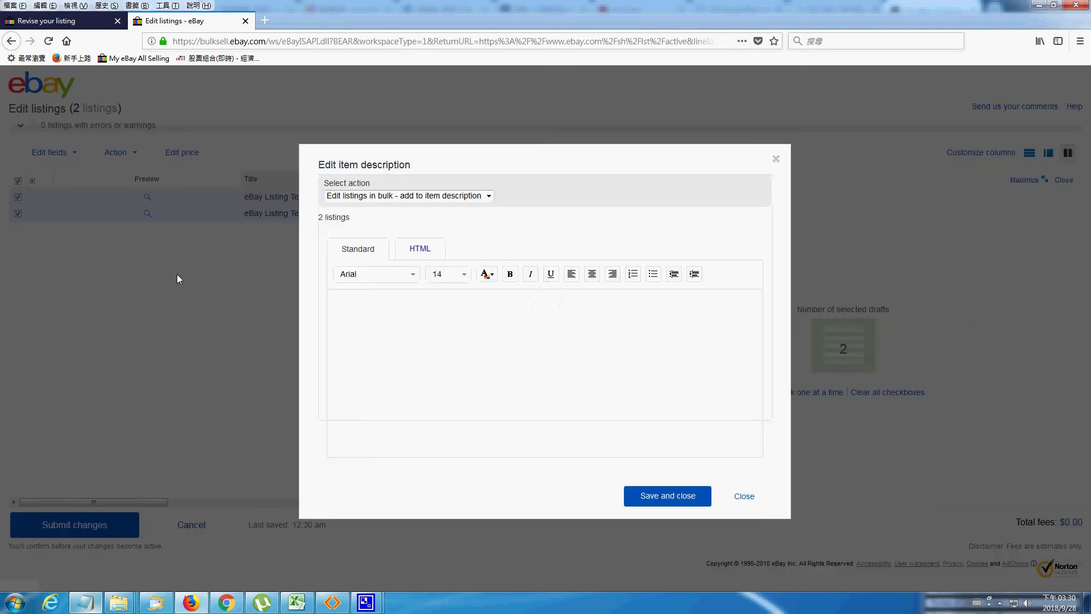
pyautogui.click(479, 196)
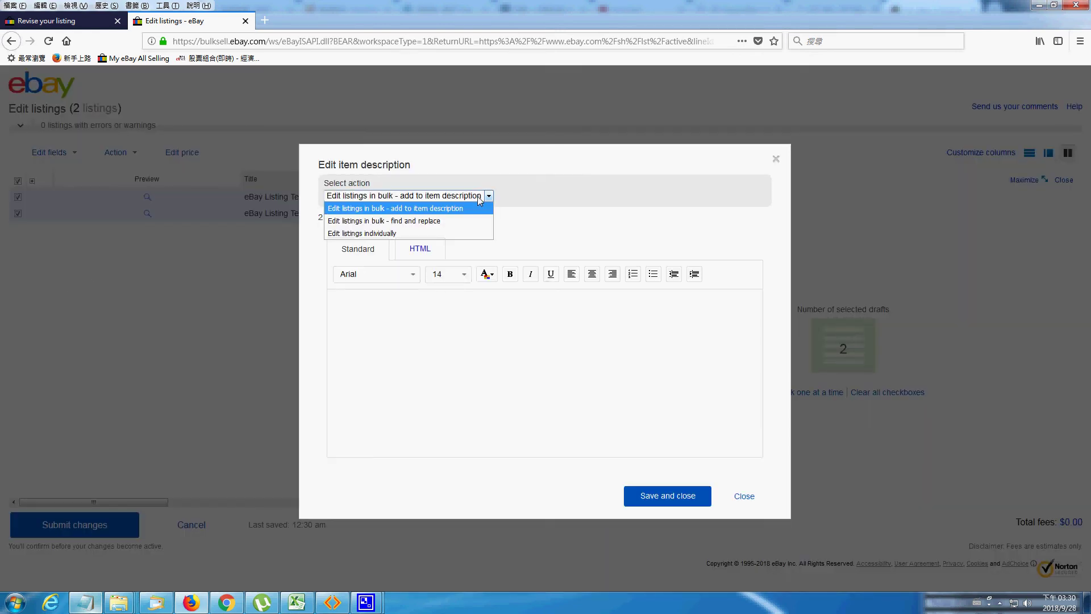
pyautogui.click(429, 222)
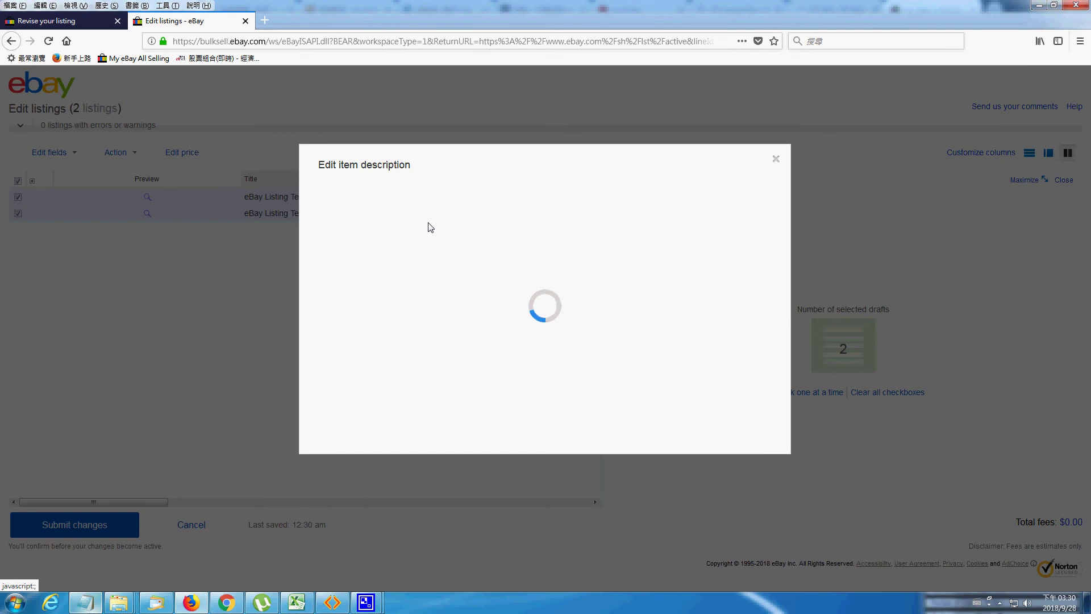
# Step: Switch to TagBot Template Automater and copy the full Photo 2 URL
pyautogui.click(331, 602)
pyautogui.moveTo(444, 281); pyautogui.dragTo(115, 280)
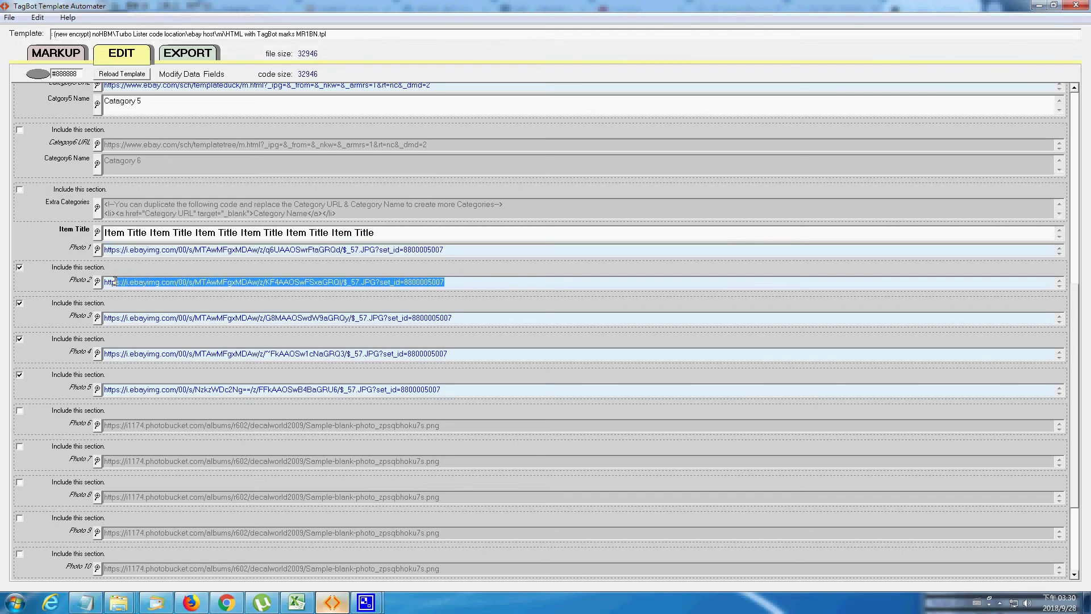
pyautogui.rightClick(142, 284)
pyautogui.click(188, 318)
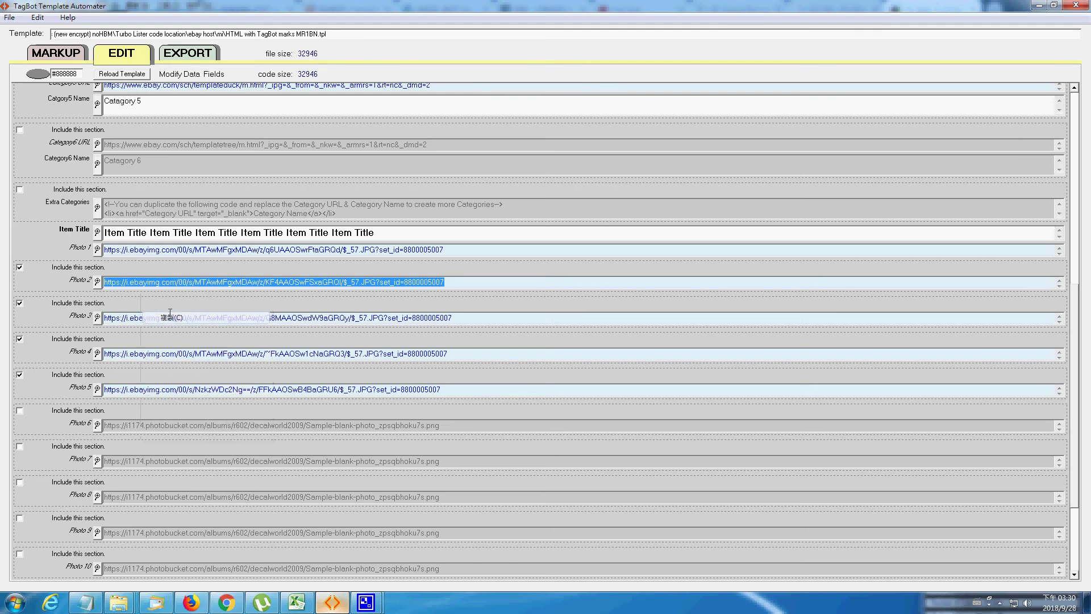
# Step: Switch to Firefox and paste the copied Photo 2 URL as the search text in the item description dialog
pyautogui.click(191, 603)
pyautogui.rightClick(390, 271)
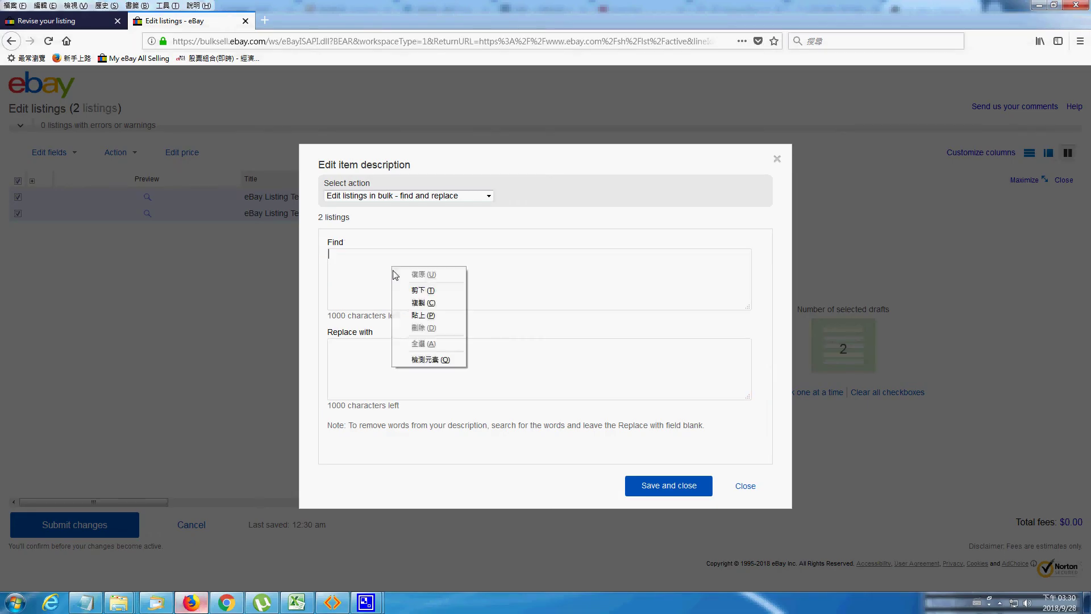
pyautogui.click(413, 319)
# Step: Switch to Notepad and copy the second image URL of the second group, the one containing CNMAAOSwrfRbrdcs
pyautogui.click(85, 602)
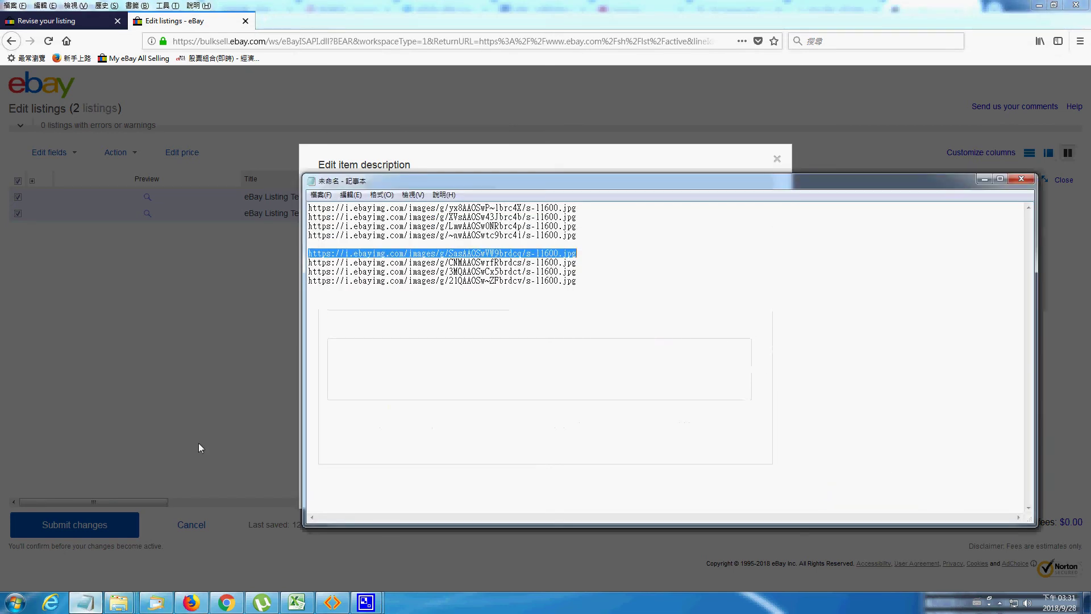
pyautogui.moveTo(591, 266); pyautogui.dragTo(318, 267)
pyautogui.rightClick(318, 267)
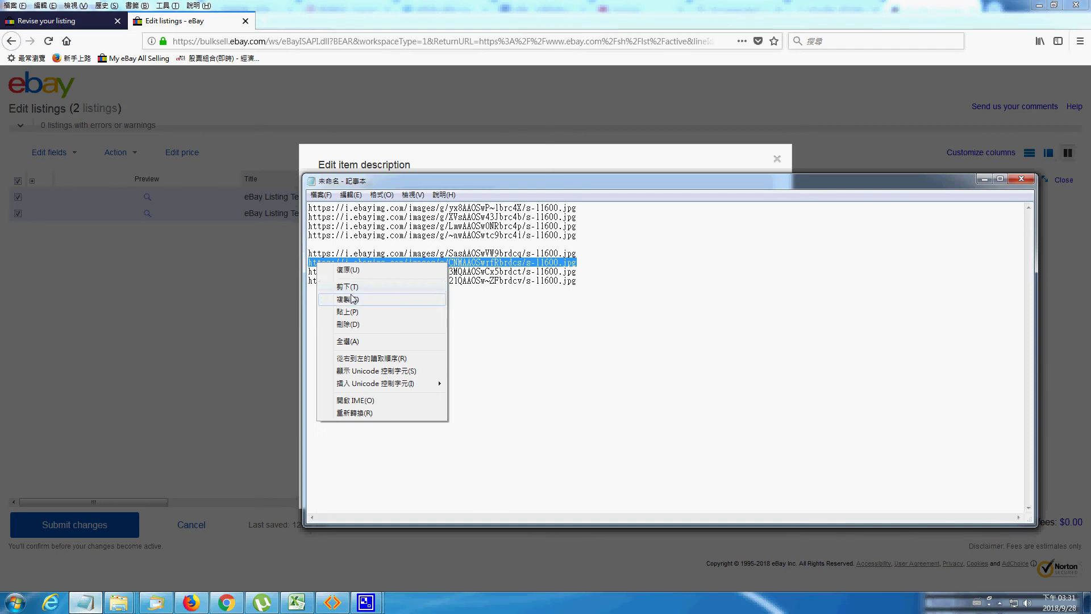
pyautogui.click(341, 297)
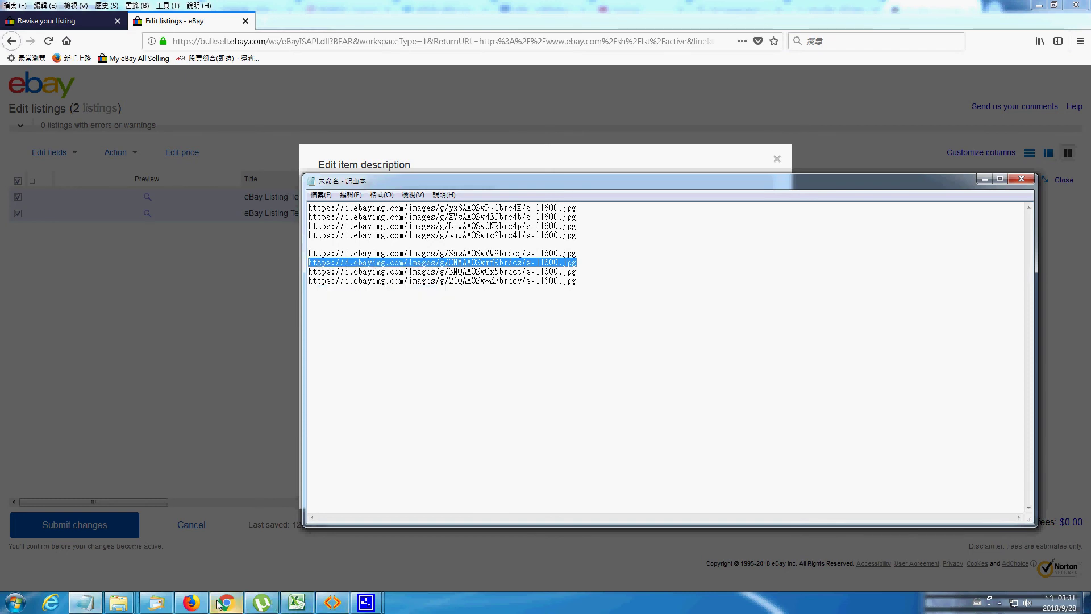
# Step: Return to Firefox, paste the copied CNMAAOSwrfRbrdcs image URL as the replacement text, and save the bulk edit
pyautogui.click(191, 602)
pyautogui.rightClick(353, 363)
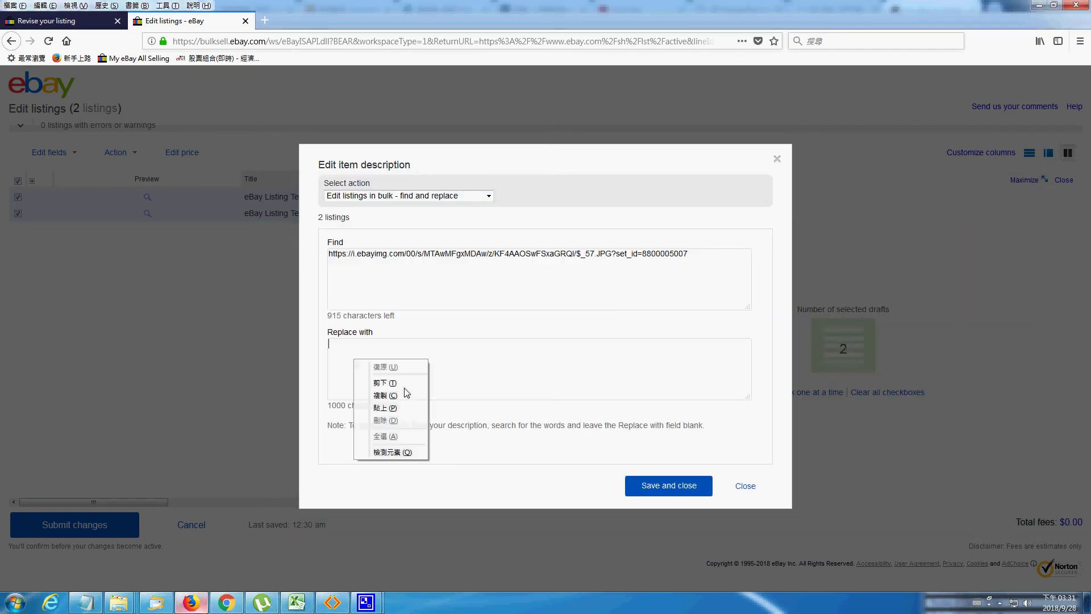
pyautogui.click(409, 408)
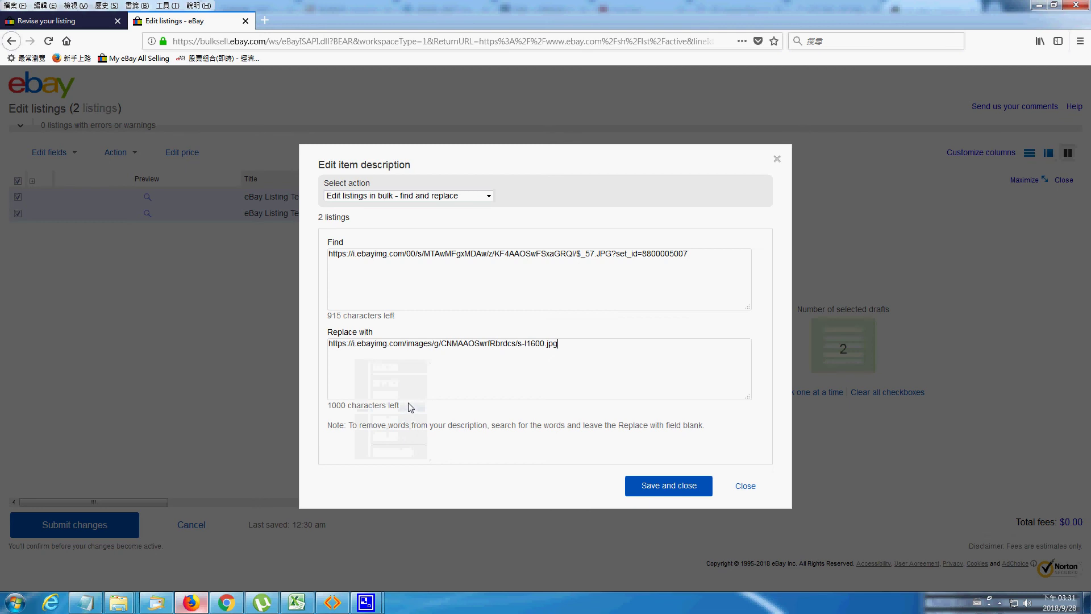
pyautogui.click(670, 486)
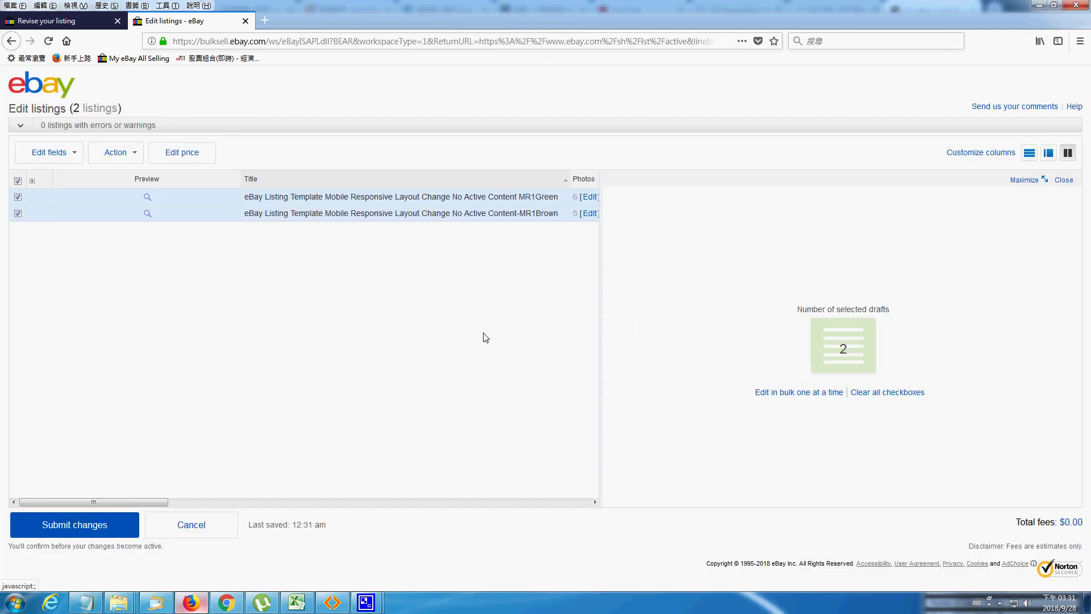
# Step: Reopen the item description editor for both listings with the bulk find and replace action
pyautogui.click(74, 154)
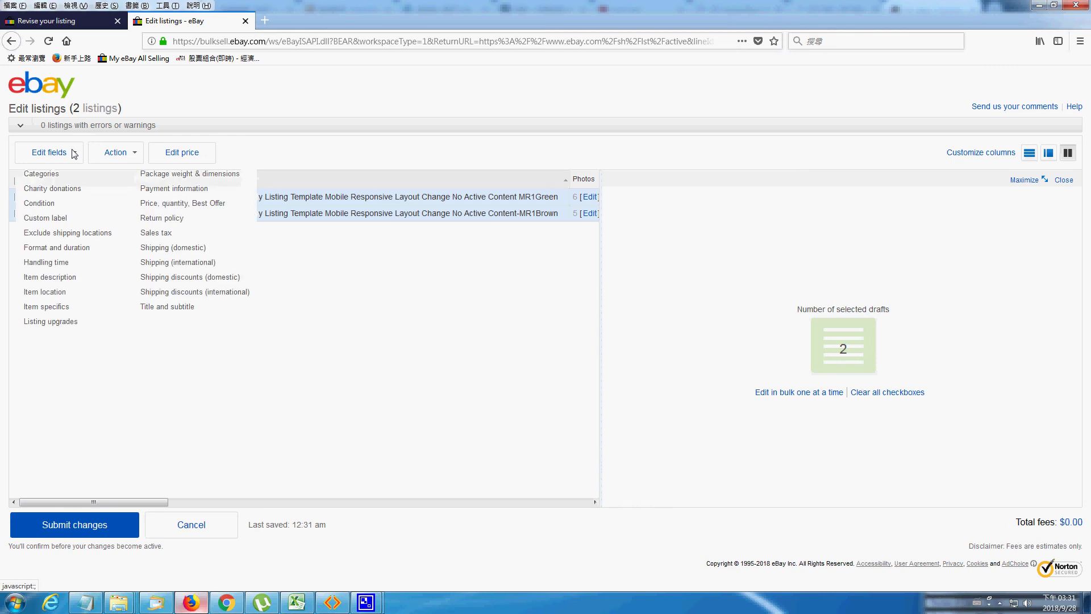
pyautogui.click(66, 279)
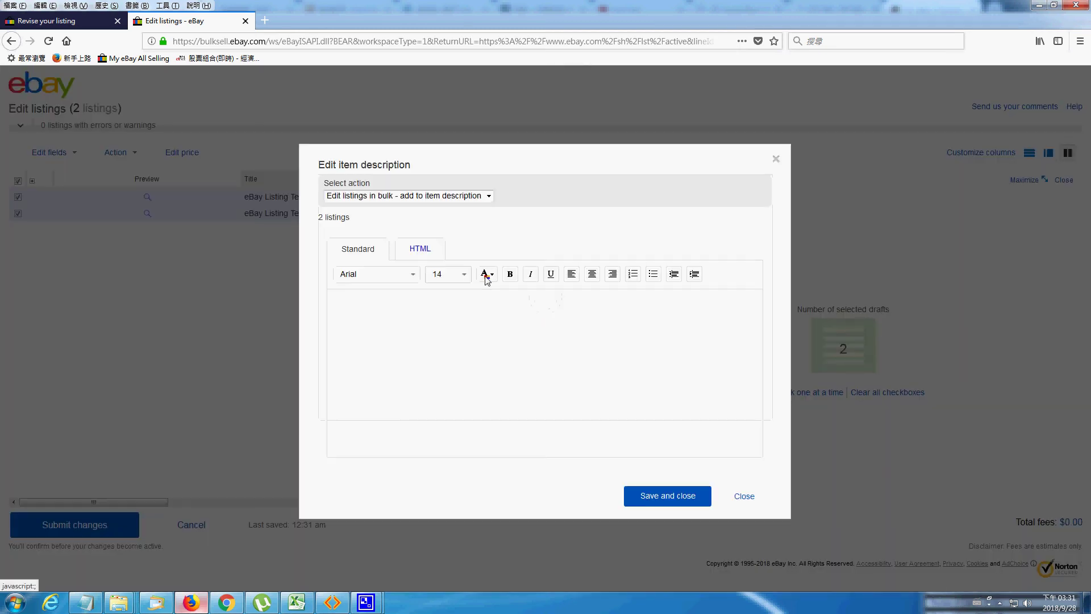
pyautogui.click(488, 196)
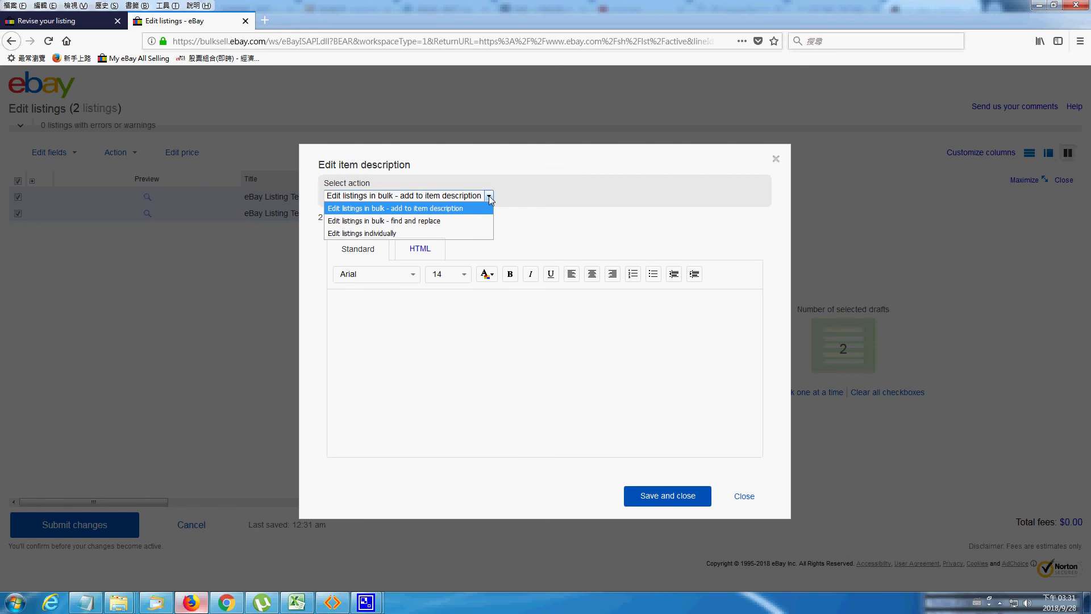
pyautogui.click(472, 220)
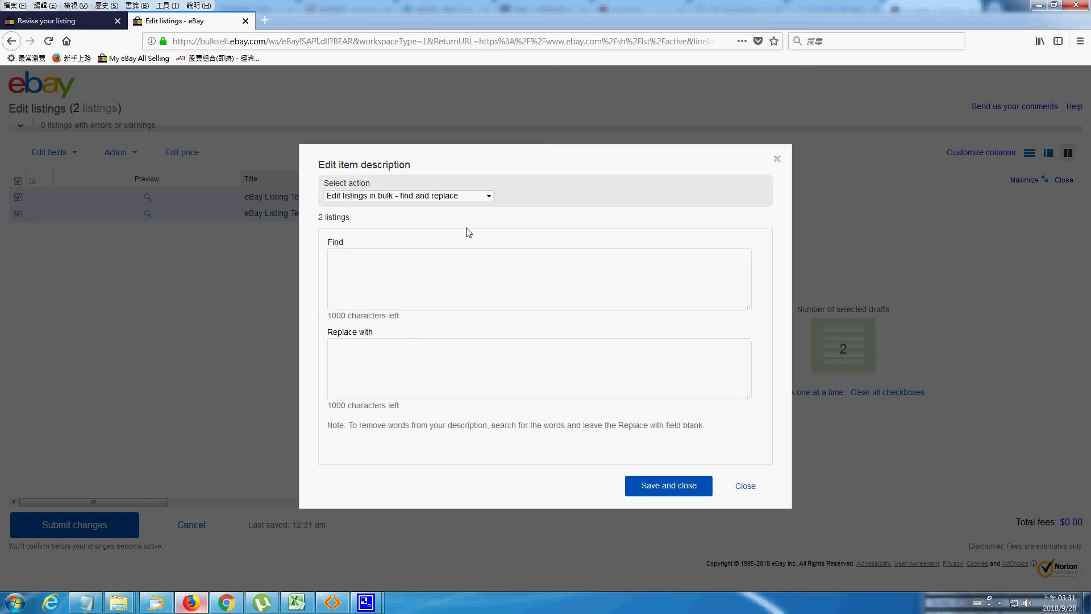
# Step: Copy the full Photo 3 URL from TagBot Template Automater and paste it as the search text in Firefox's item description dialog
pyautogui.click(332, 602)
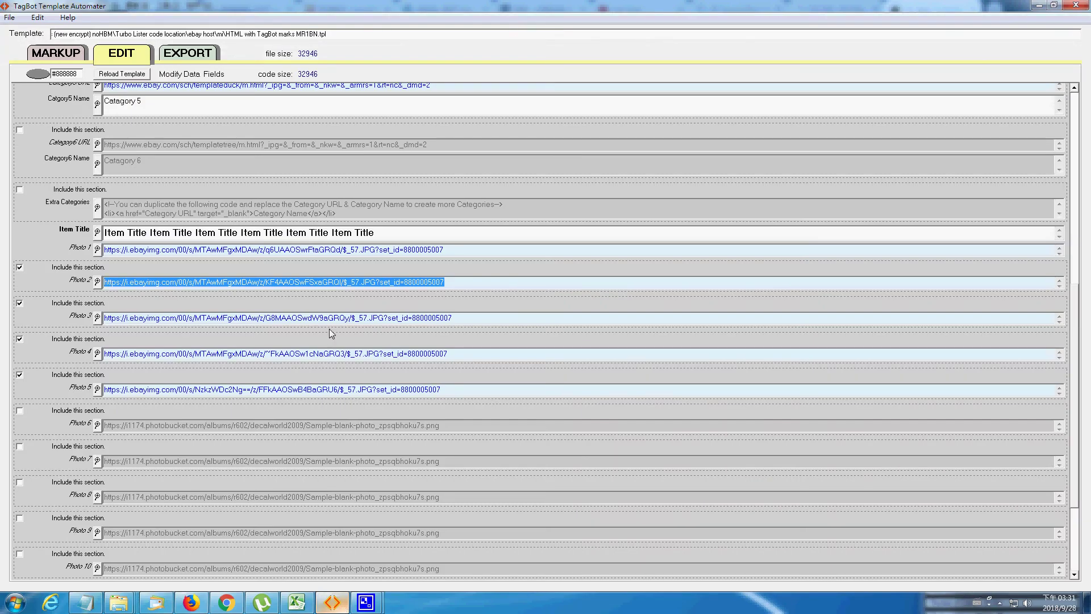
pyautogui.moveTo(463, 320); pyautogui.dragTo(104, 320)
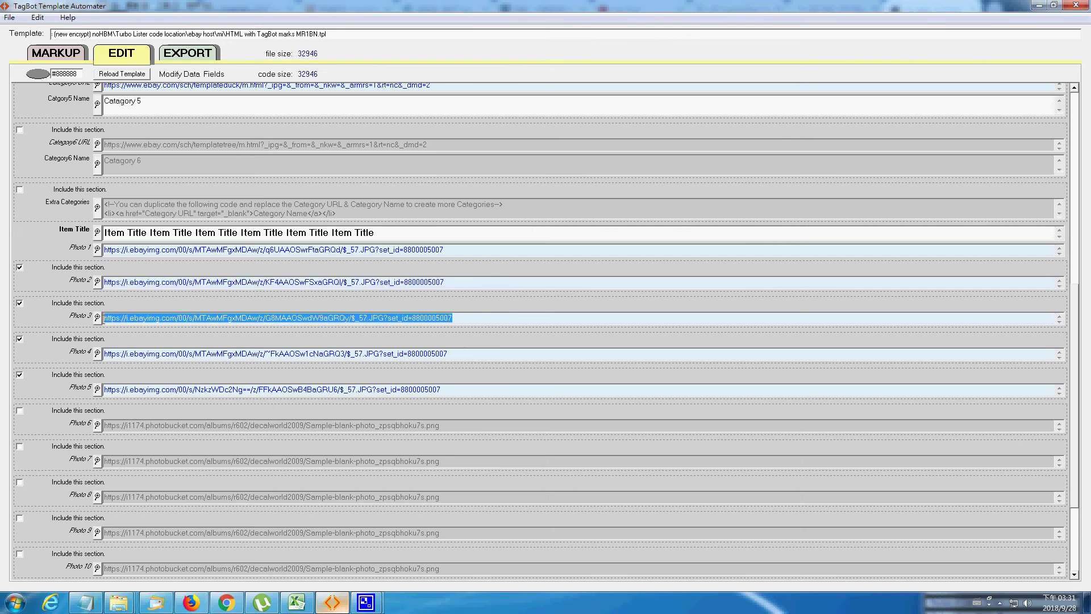
pyautogui.rightClick(138, 317)
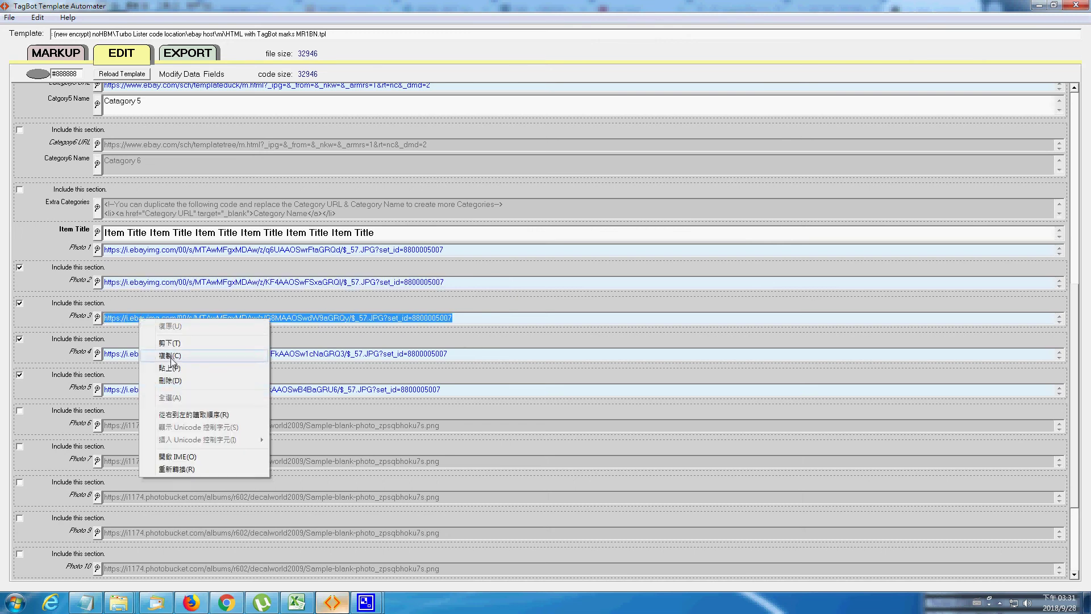
pyautogui.click(171, 355)
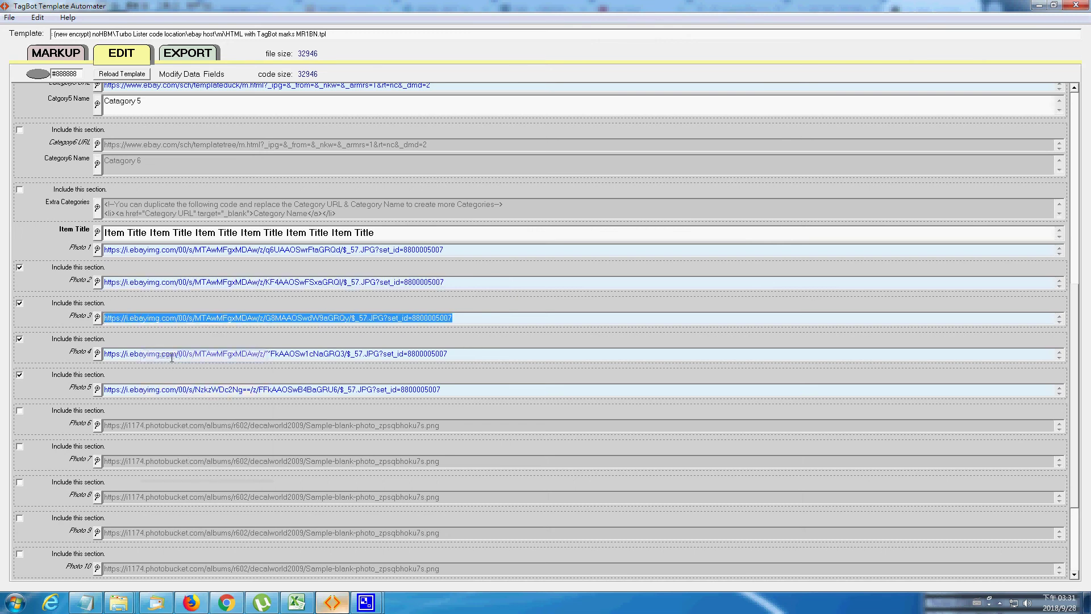
pyautogui.click(196, 605)
pyautogui.rightClick(389, 272)
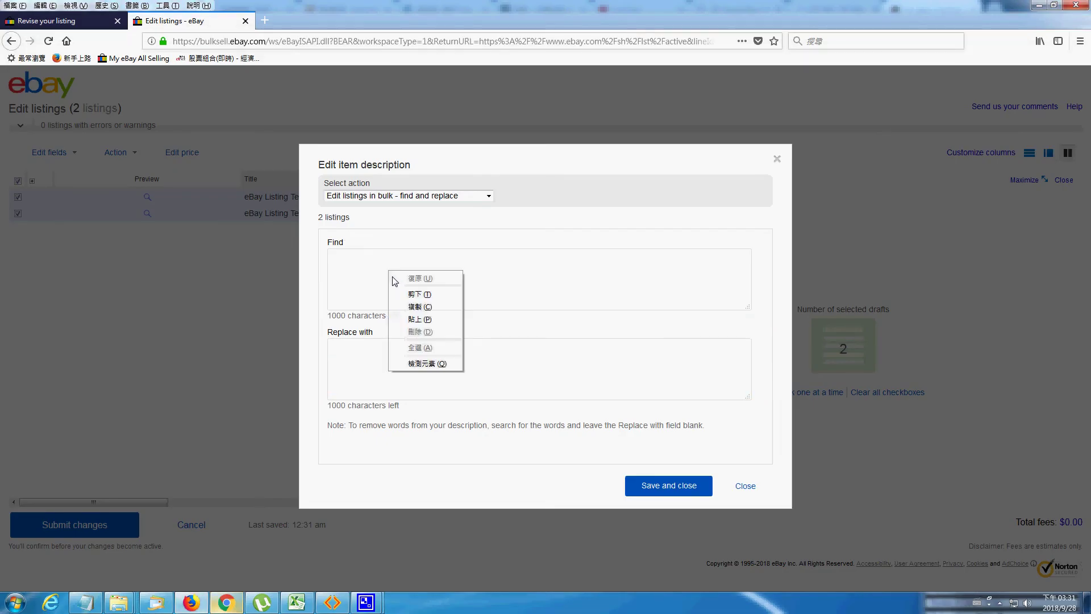
pyautogui.click(417, 318)
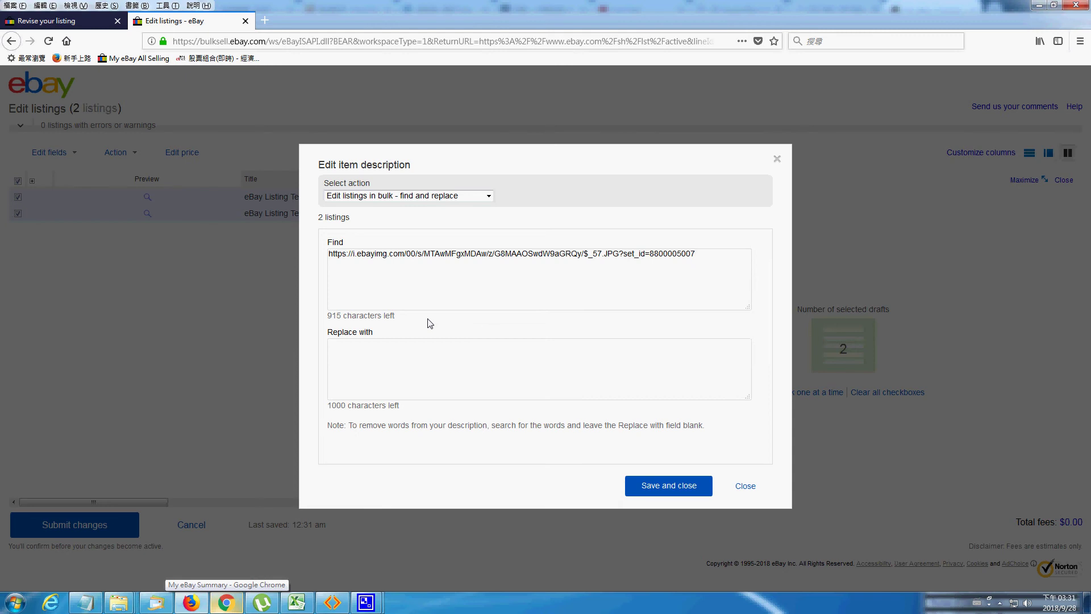
# Step: Switch to Notepad and copy the third image URL of the second group, the one containing 3MQAAOSwCx5brdct
pyautogui.click(85, 602)
pyautogui.moveTo(582, 272); pyautogui.dragTo(307, 276)
pyautogui.rightClick(340, 276)
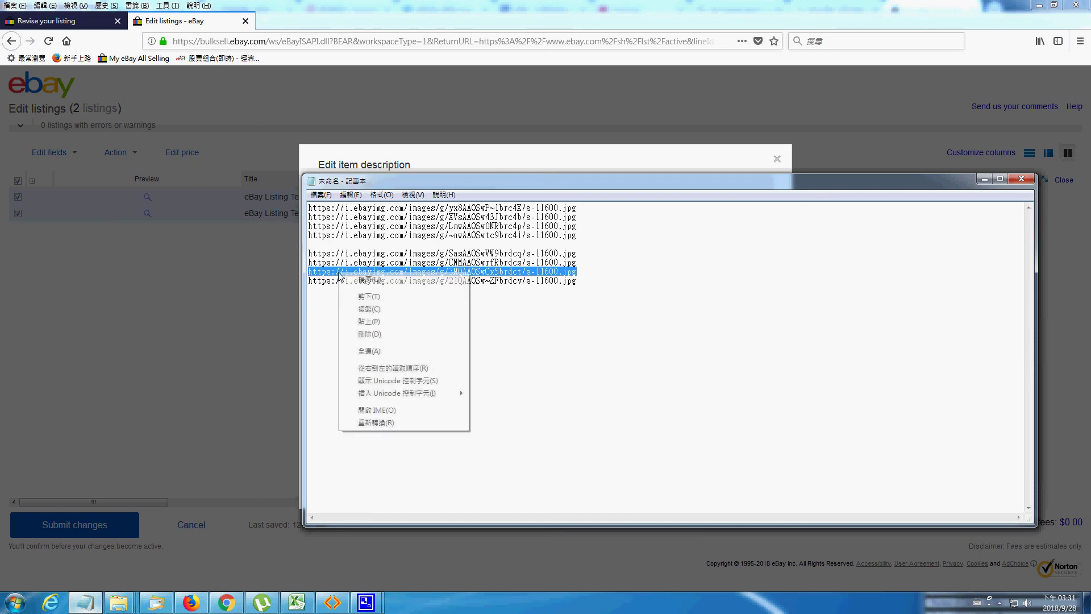
pyautogui.click(369, 309)
# Step: Return to Firefox, paste the copied 3MQAAOSwCx5brdct image URL as the replacement text, and save the bulk edit
pyautogui.click(134, 369)
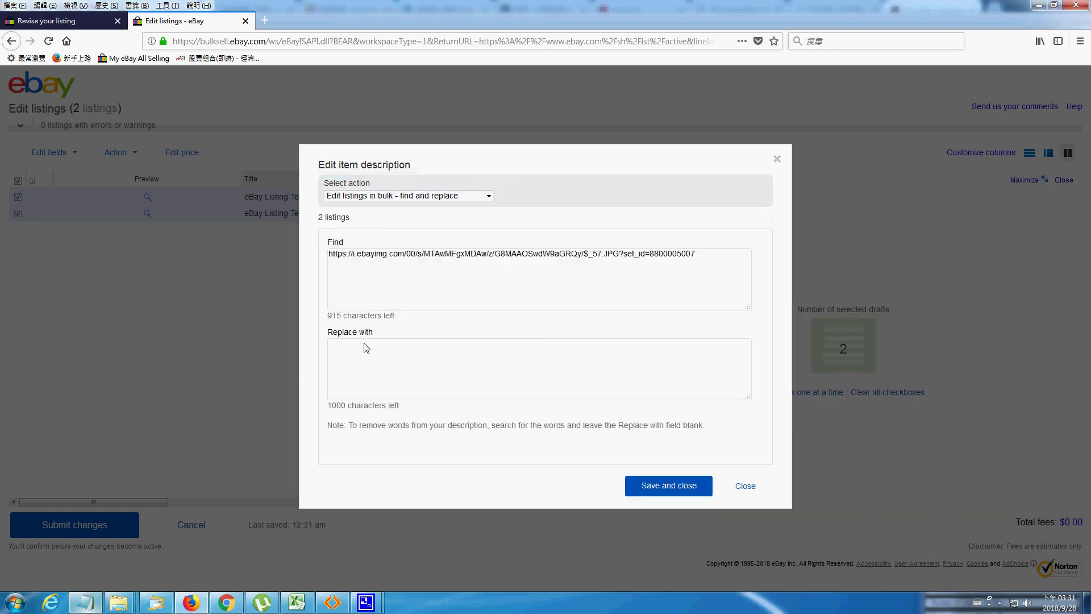
pyautogui.rightClick(363, 353)
pyautogui.click(394, 398)
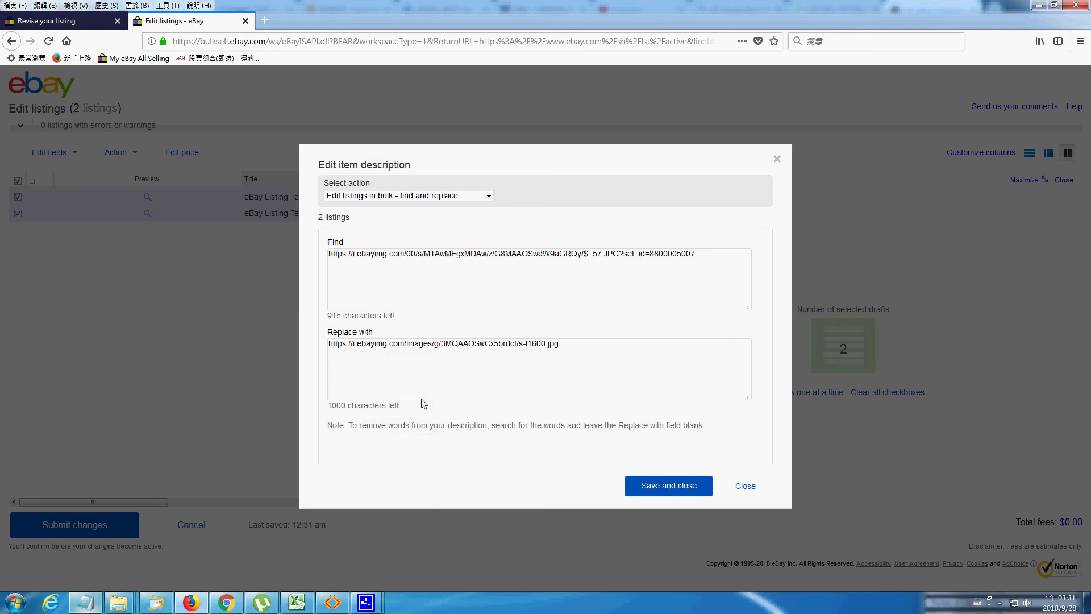
pyautogui.click(680, 485)
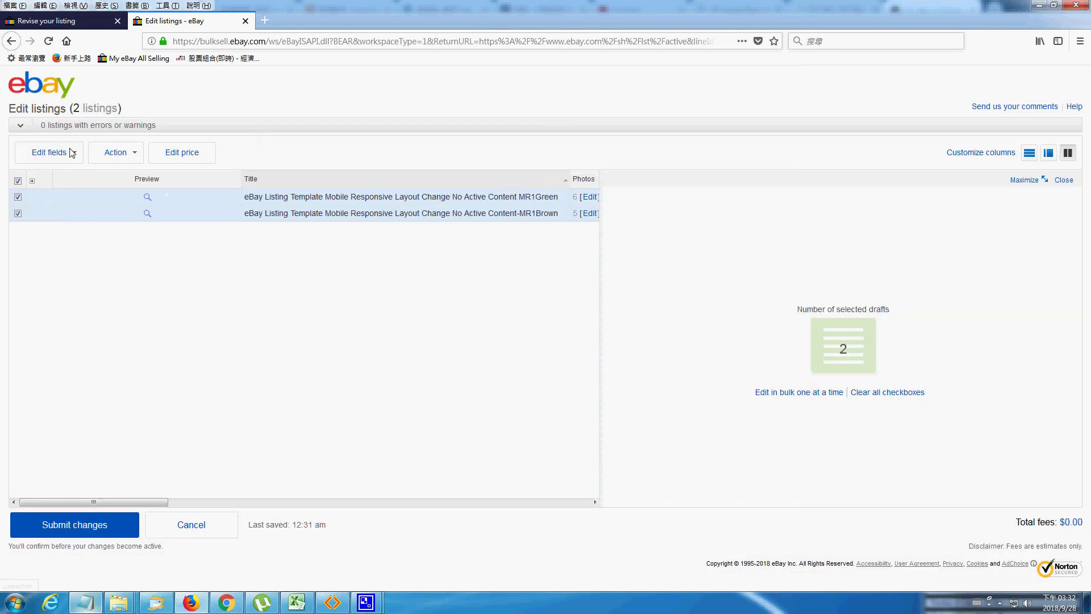
# Step: Open the item description editor for both listings again and choose the bulk find and replace action
pyautogui.click(72, 152)
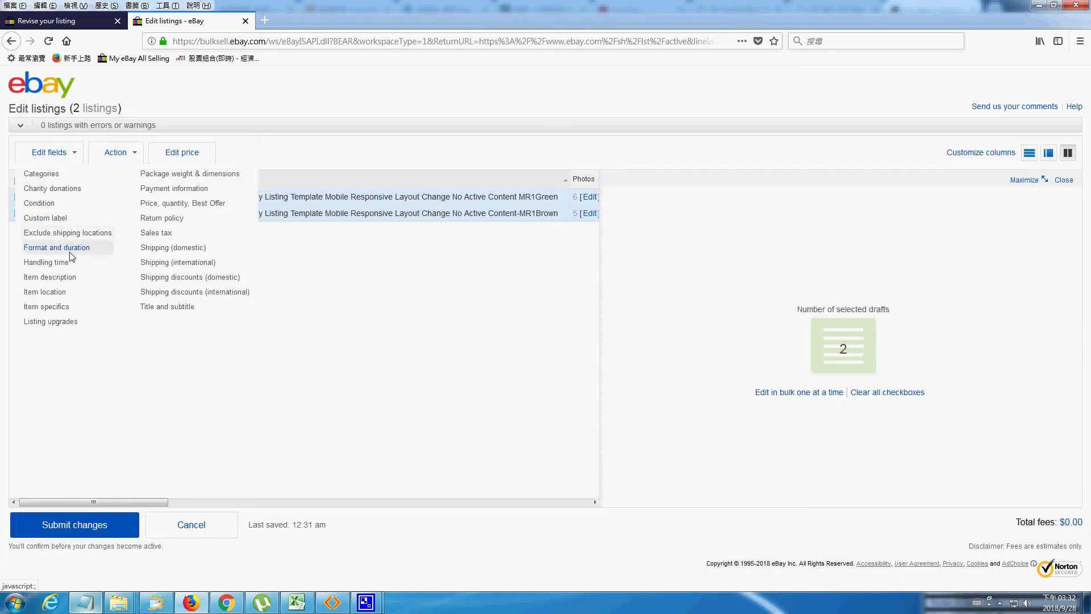
pyautogui.click(69, 276)
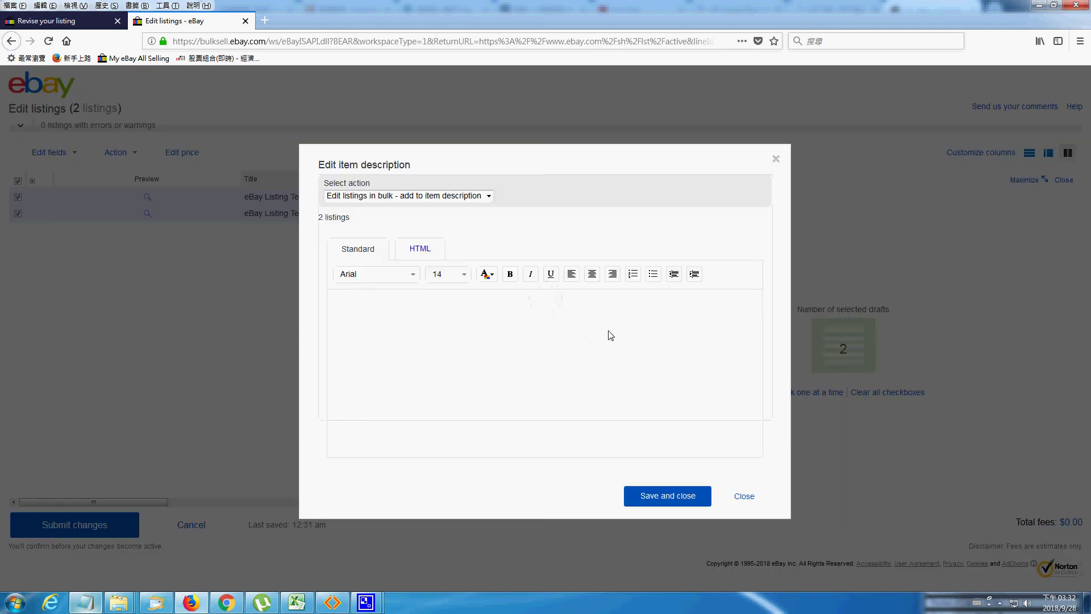
pyautogui.click(490, 197)
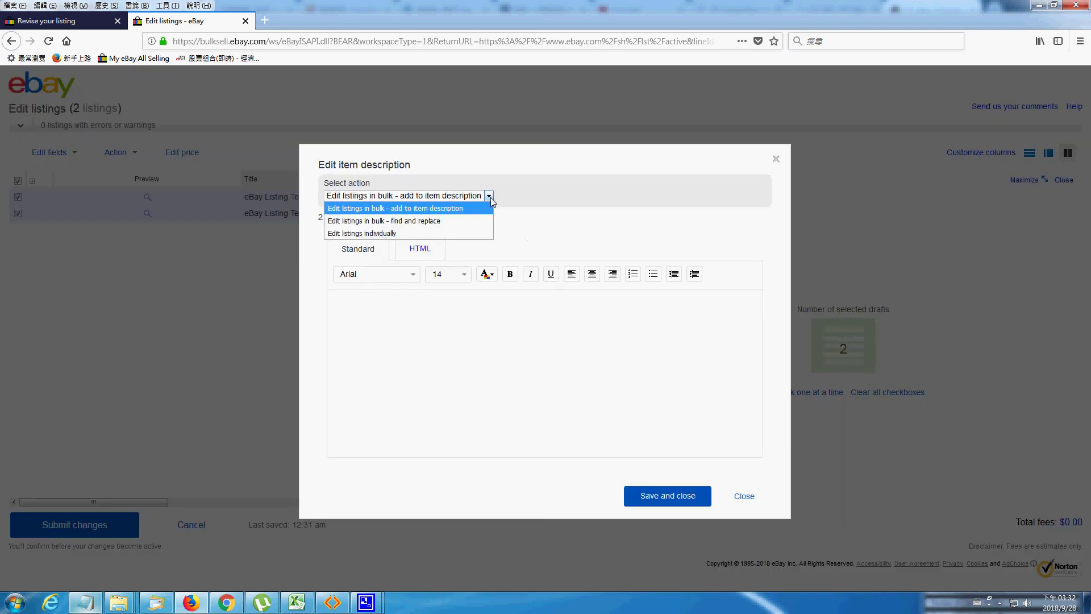
pyautogui.click(446, 222)
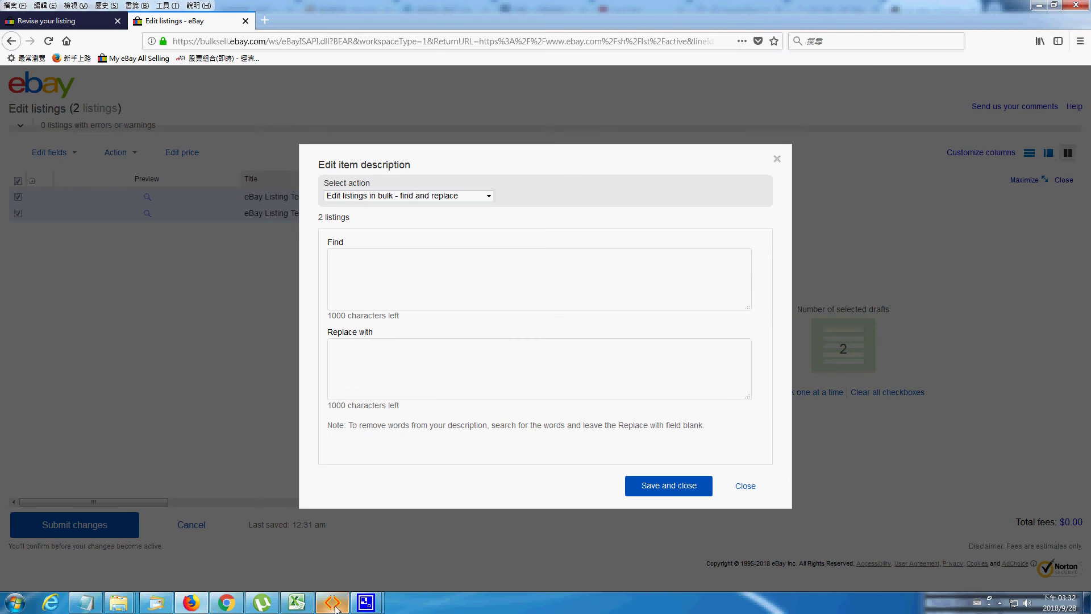
# Step: Copy the full Photo 4 URL from TagBot Template Automater and paste it as the search text in Firefox's item description dialog
pyautogui.click(333, 602)
pyautogui.moveTo(461, 356); pyautogui.dragTo(107, 361)
pyautogui.rightClick(141, 357)
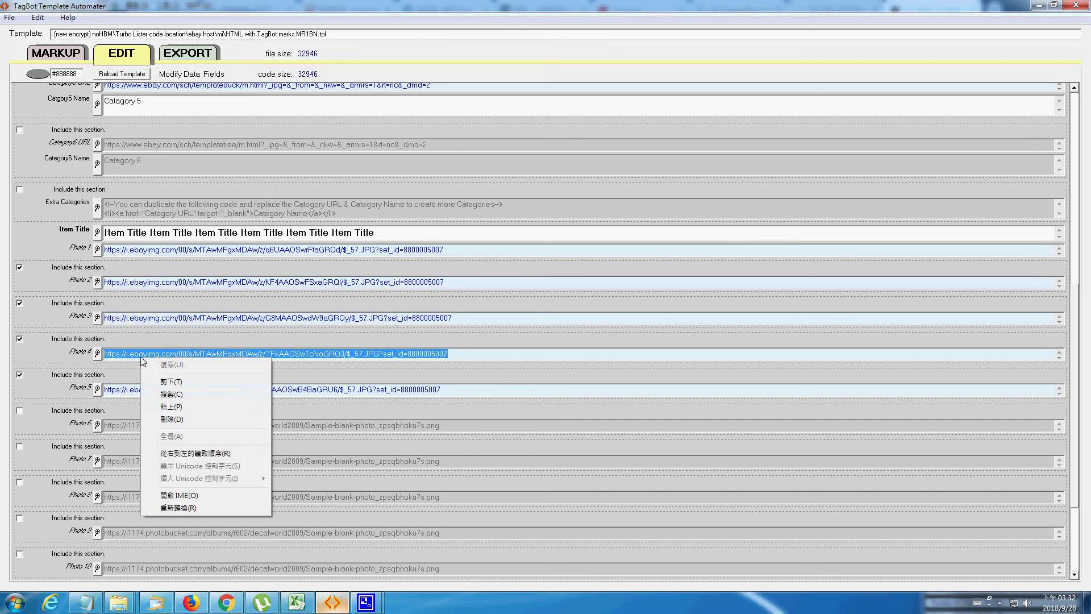
pyautogui.click(182, 395)
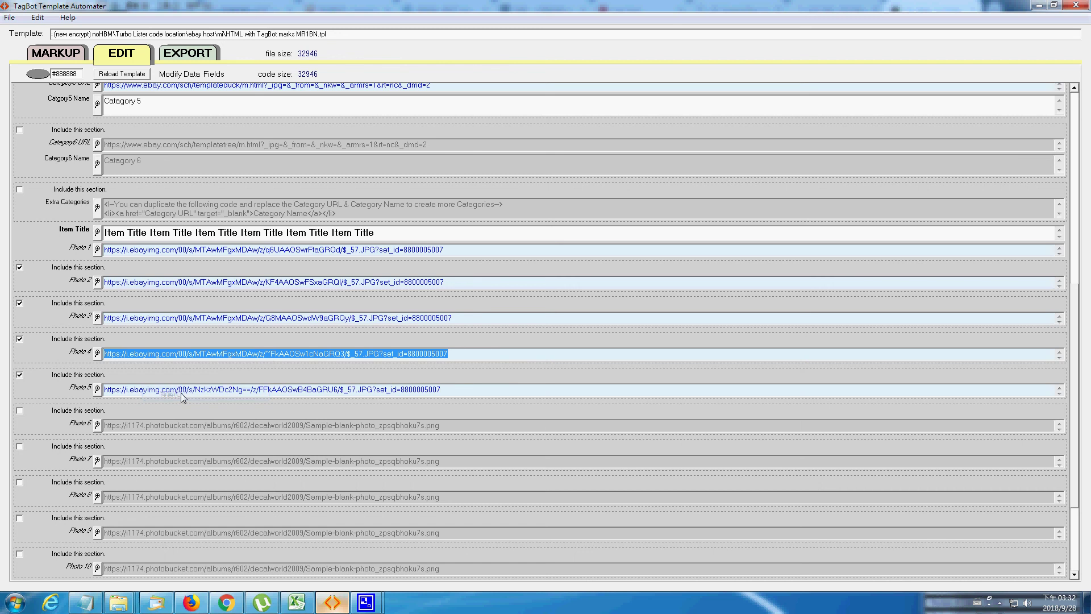
pyautogui.click(118, 602)
pyautogui.moveTo(89, 542)
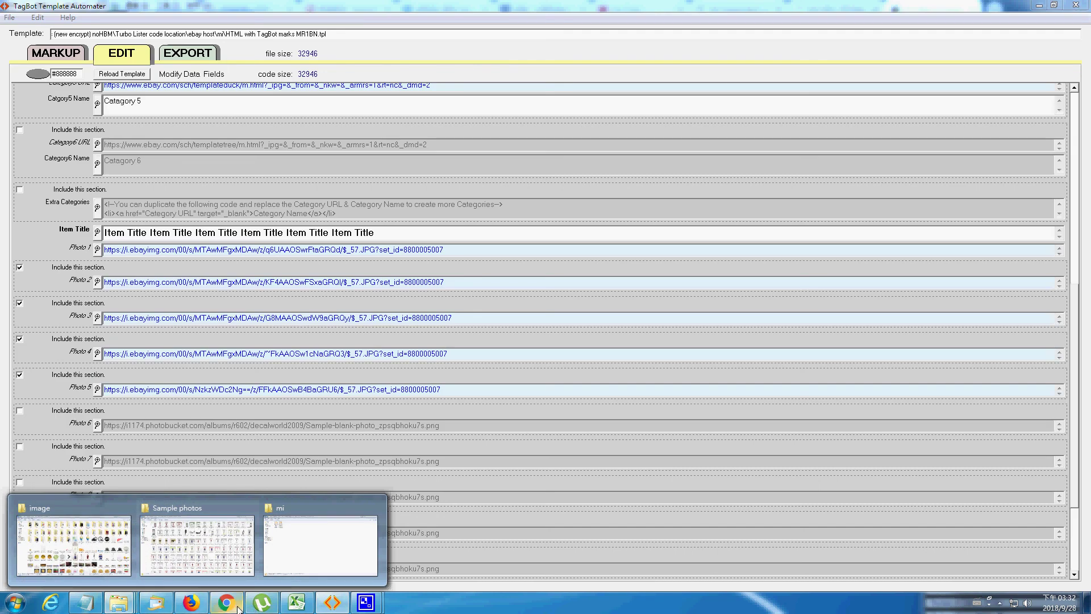
pyautogui.click(191, 602)
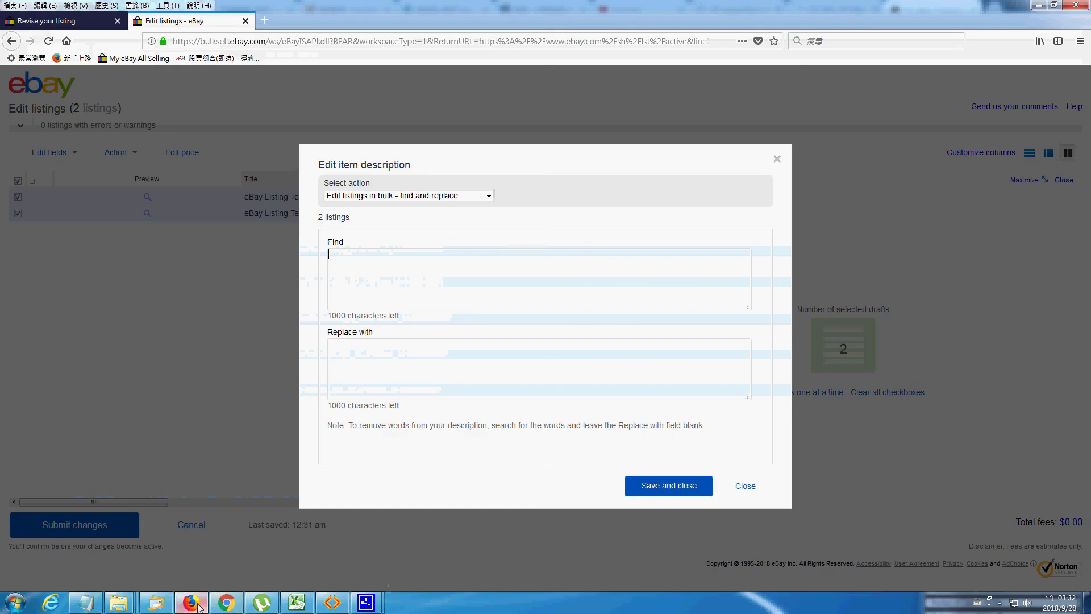
pyautogui.rightClick(347, 268)
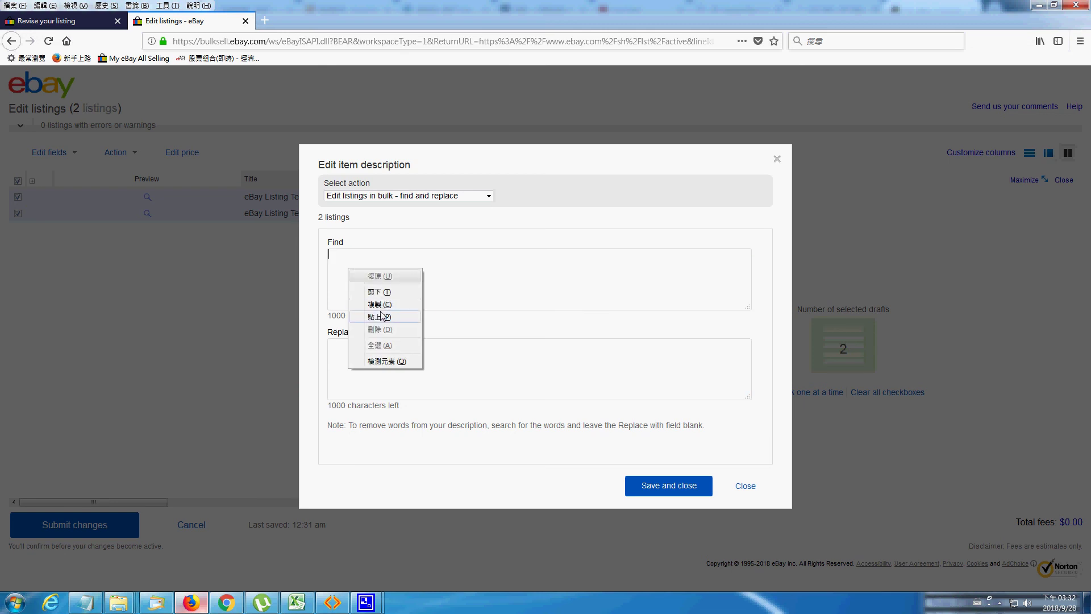
pyautogui.click(381, 316)
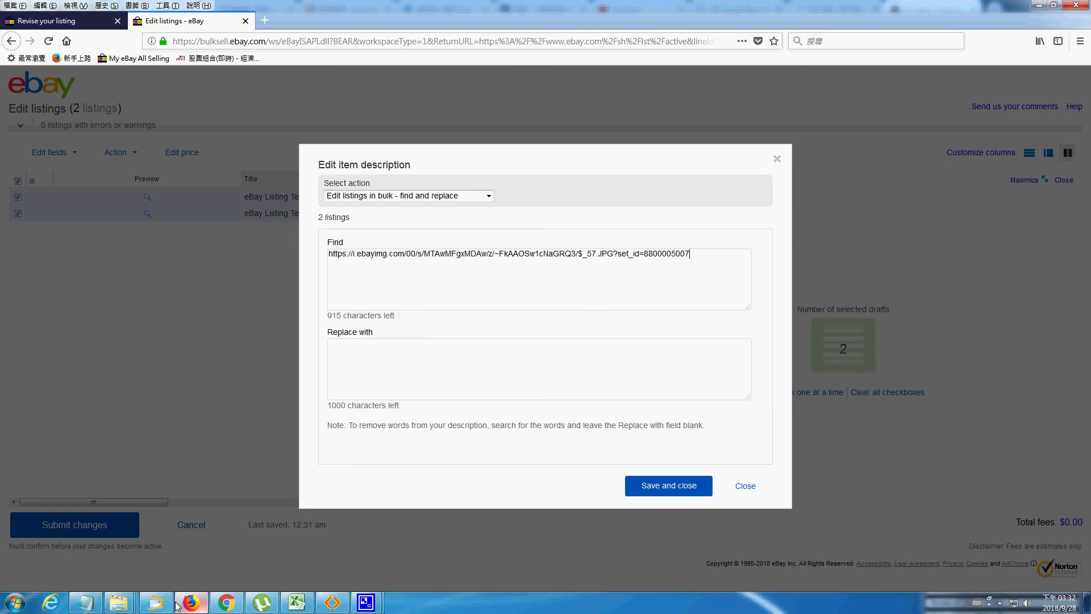
# Step: Copy the last image URL of the second group, containing 21QAAOSw~ZFbrdcv, from Notepad and paste it as the replacement text in Firefox
pyautogui.click(85, 602)
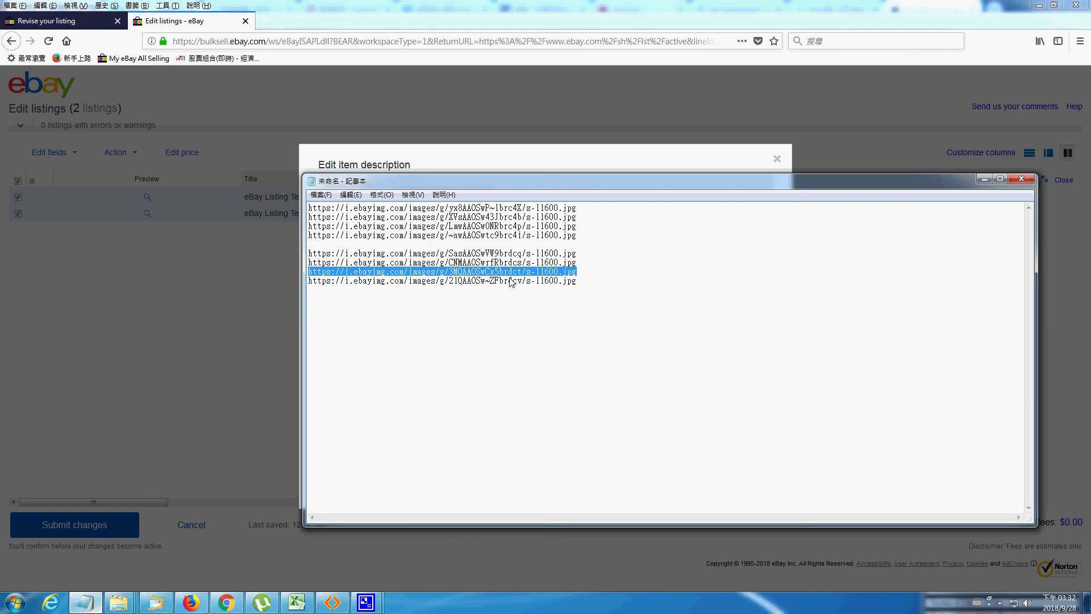
pyautogui.moveTo(572, 282); pyautogui.dragTo(308, 286)
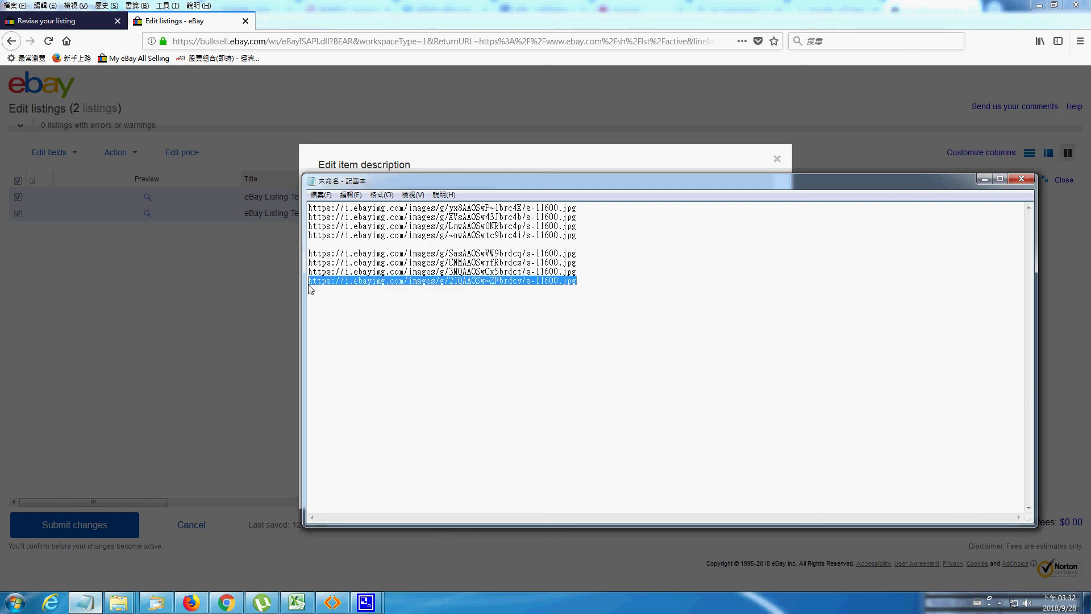
pyautogui.rightClick(325, 286)
pyautogui.click(356, 319)
pyautogui.click(191, 603)
pyautogui.click(373, 356)
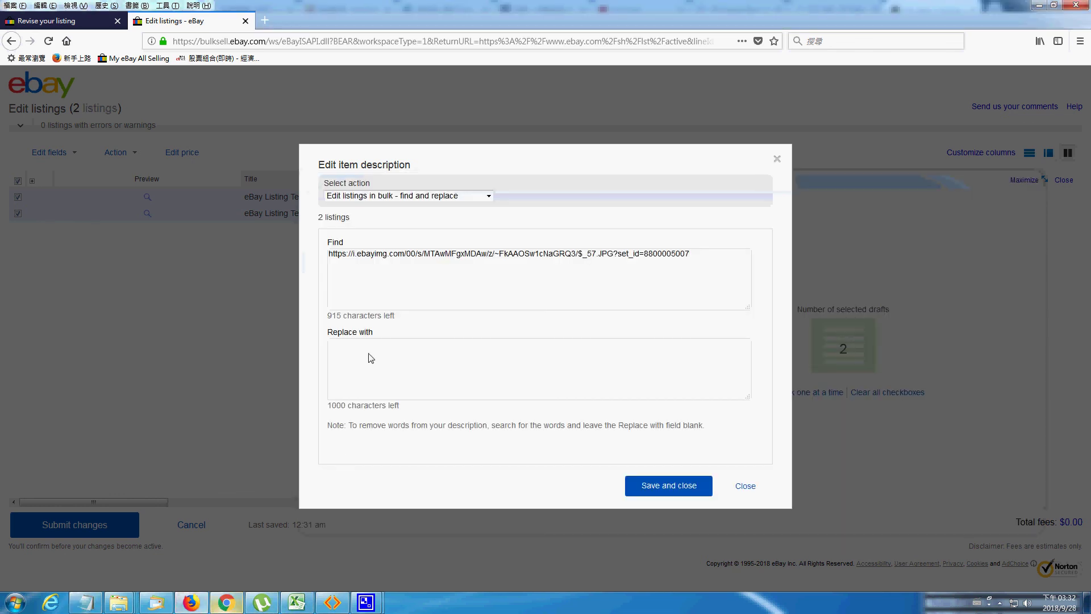
pyautogui.rightClick(373, 356)
pyautogui.click(409, 402)
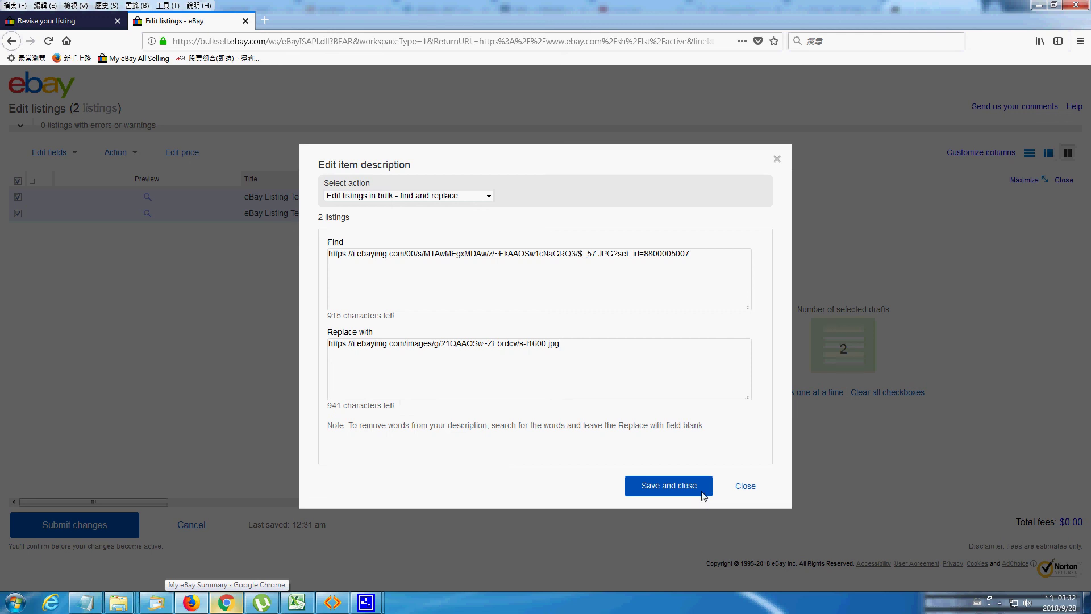
# Step: Save the Photo 4 URL find-and-replace edit for both listings' item descriptions
pyautogui.click(669, 490)
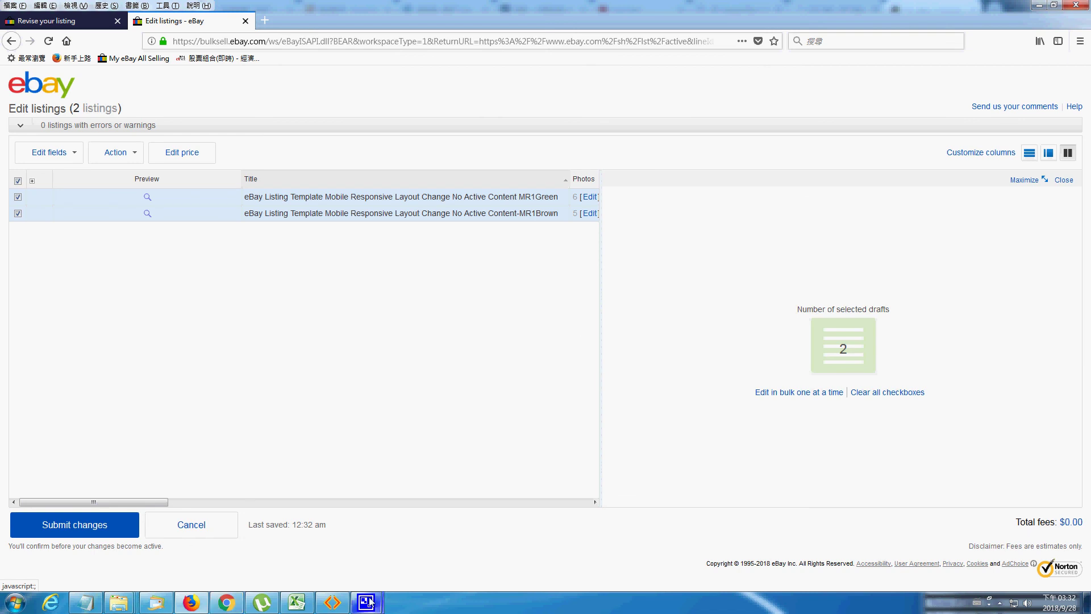
pyautogui.moveTo(375, 597)
pyautogui.click(256, 540)
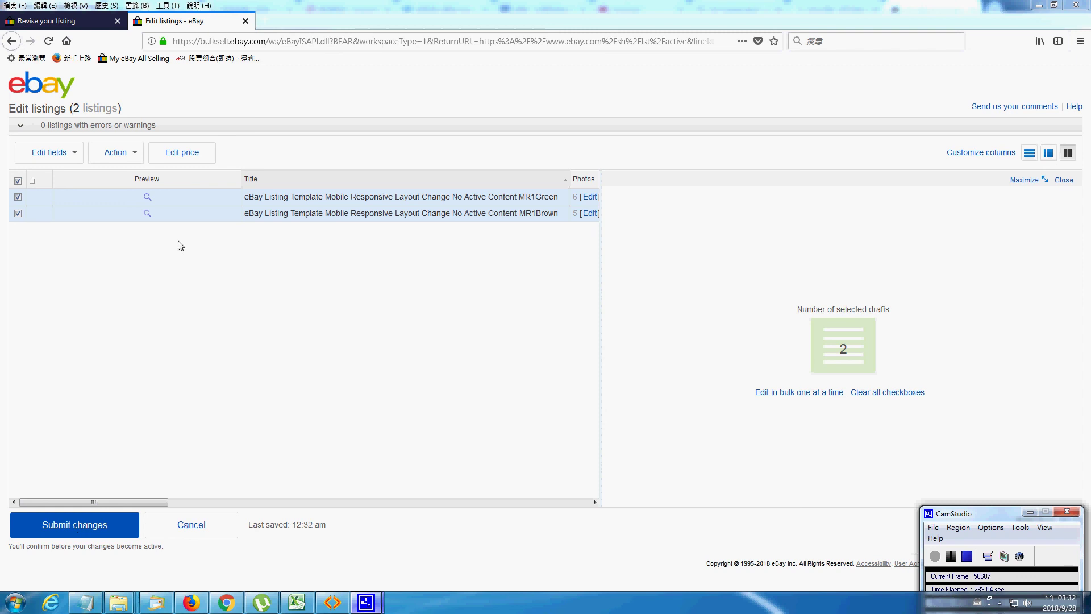
# Step: Preview the MR1Brown listing in a maximized window, check the new photos in its description, and close the preview
pyautogui.click(147, 214)
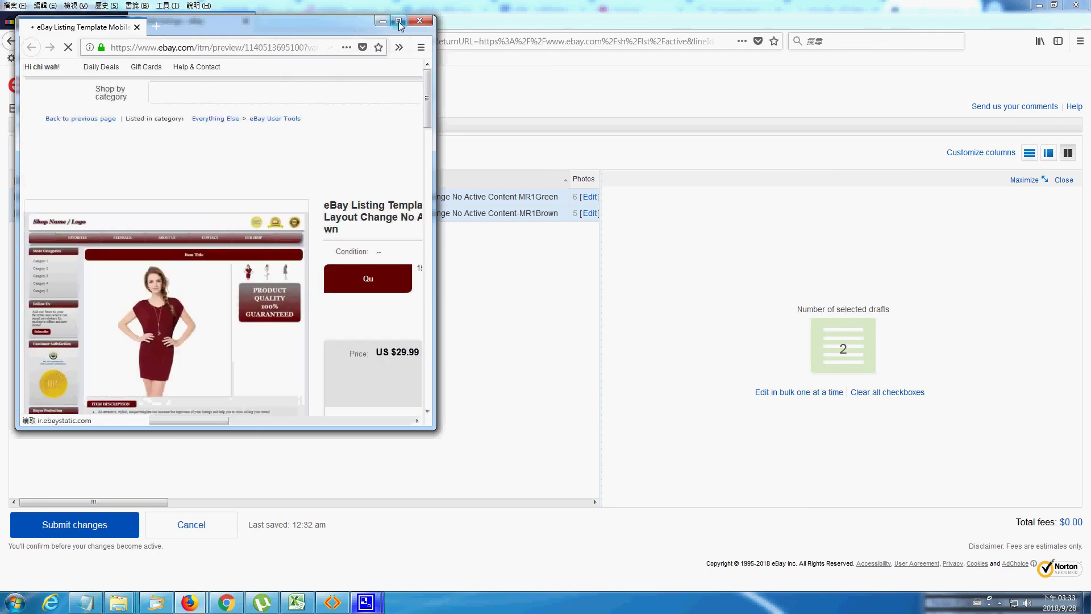
pyautogui.click(399, 21)
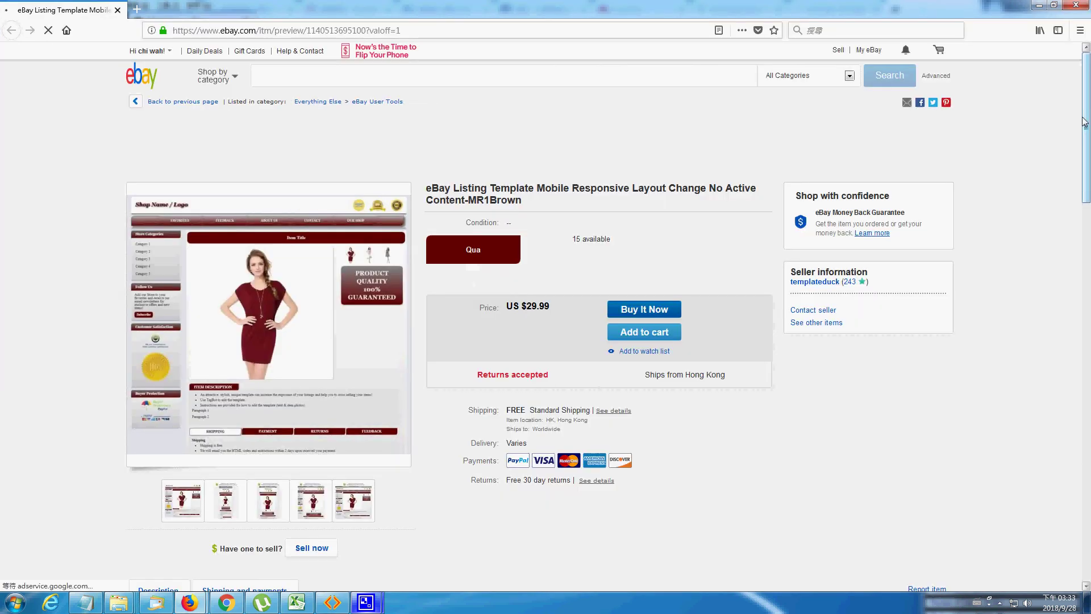
pyautogui.moveTo(1087, 113); pyautogui.dragTo(1086, 270)
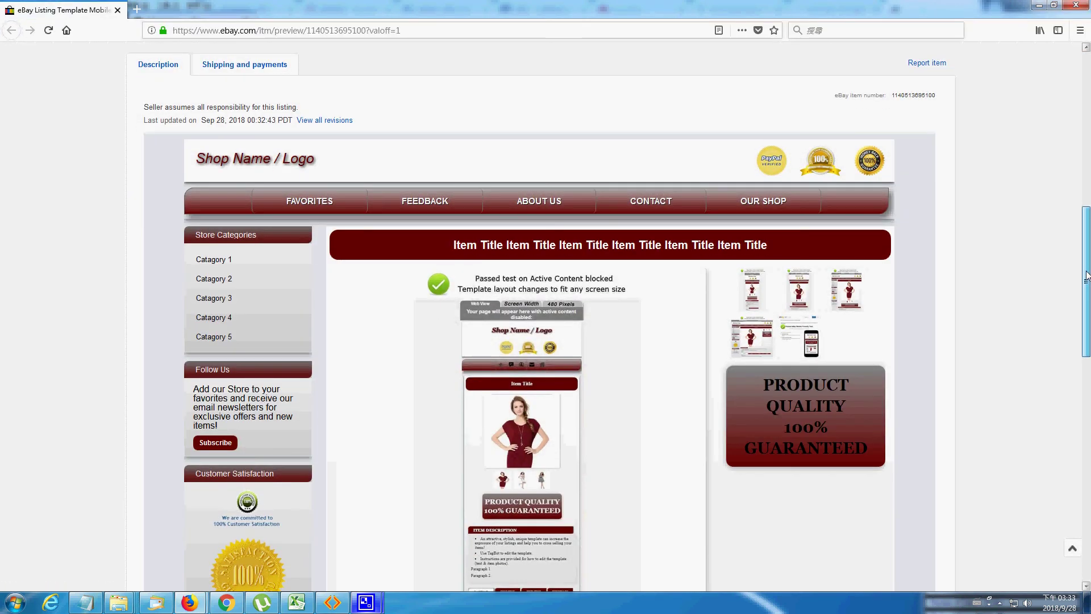
pyautogui.scroll(-1, 774, 323)
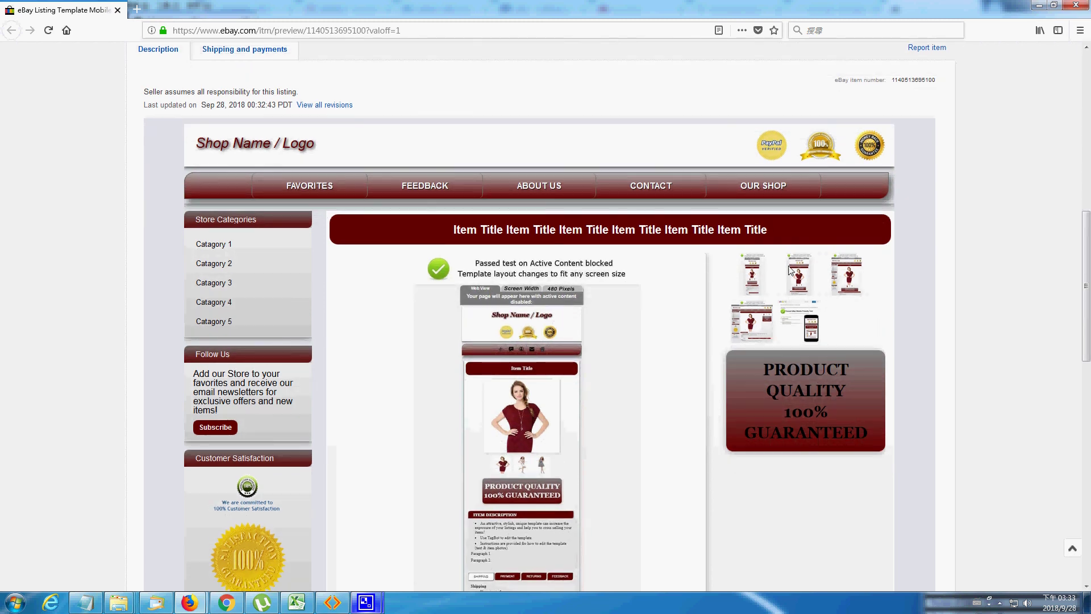
pyautogui.moveTo(1088, 253); pyautogui.dragTo(1088, 202)
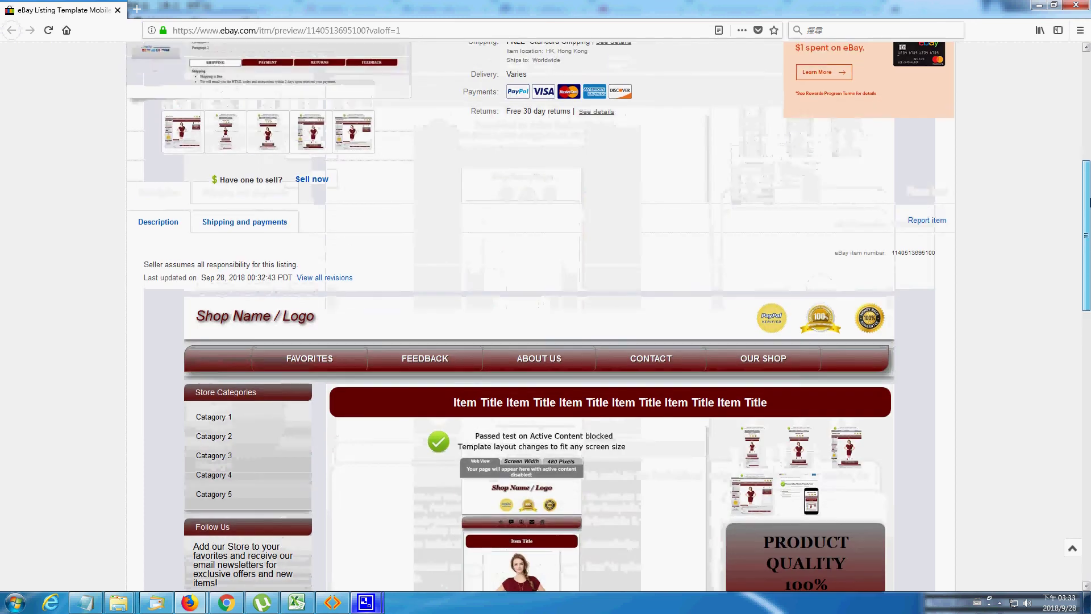
pyautogui.click(1075, 5)
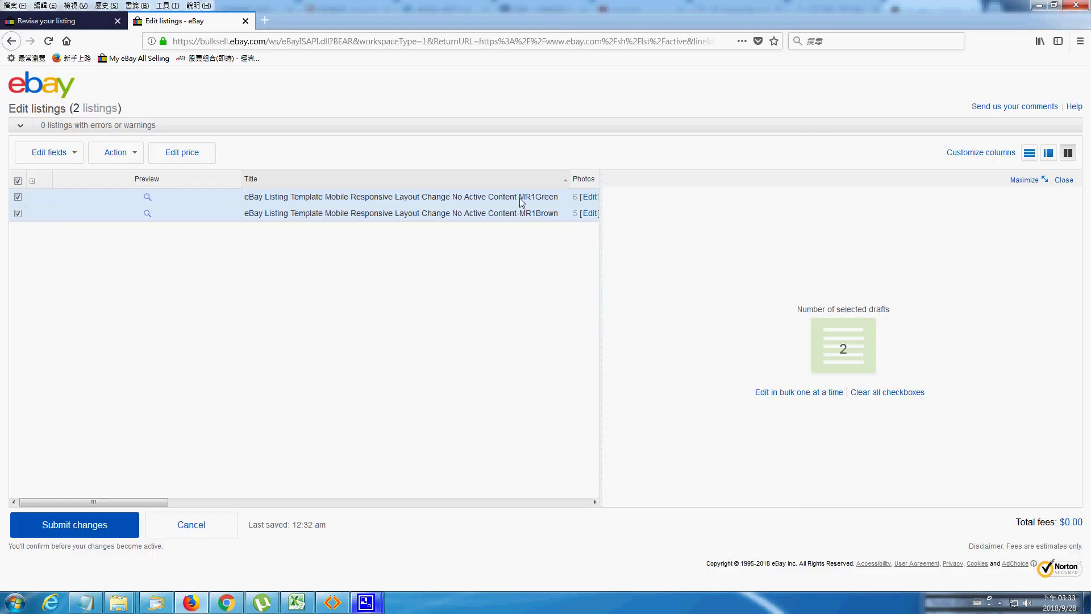
# Step: Submit and confirm the changes to both listings, and return to the active listings overview
pyautogui.click(70, 525)
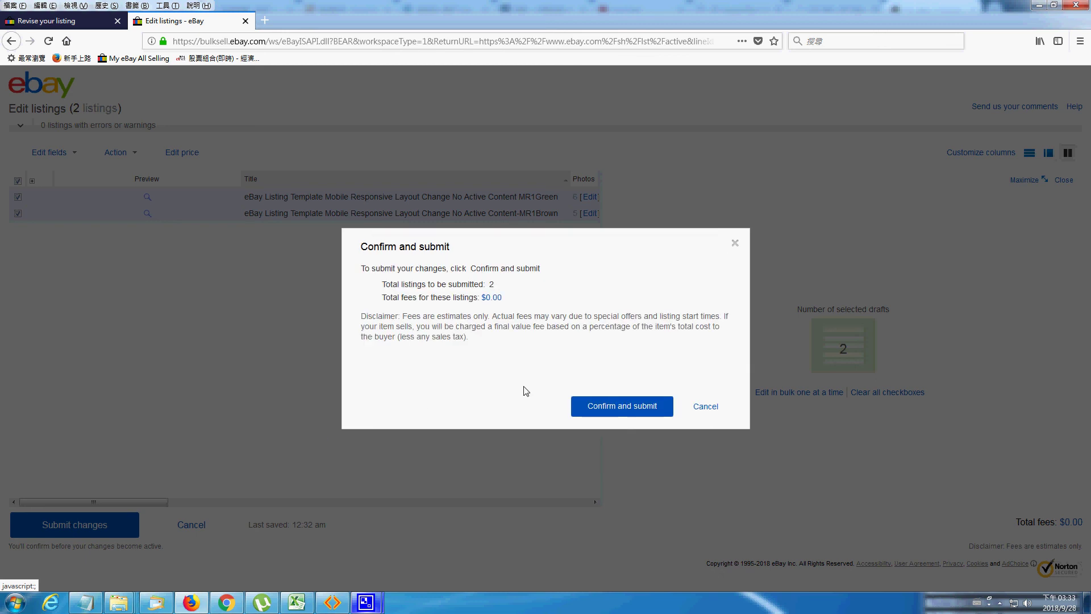
pyautogui.click(644, 408)
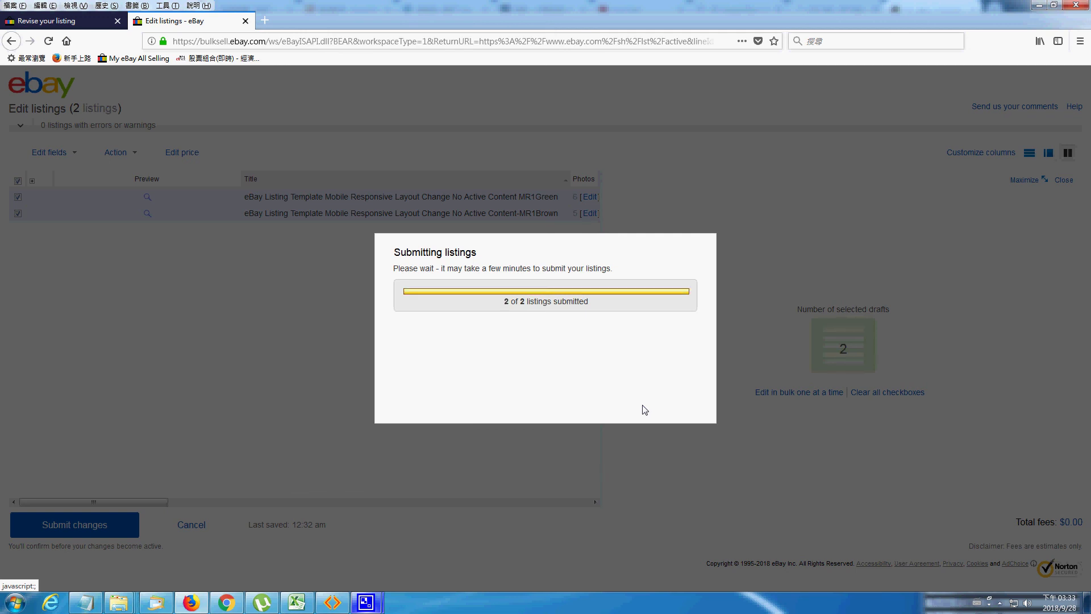
pyautogui.click(713, 415)
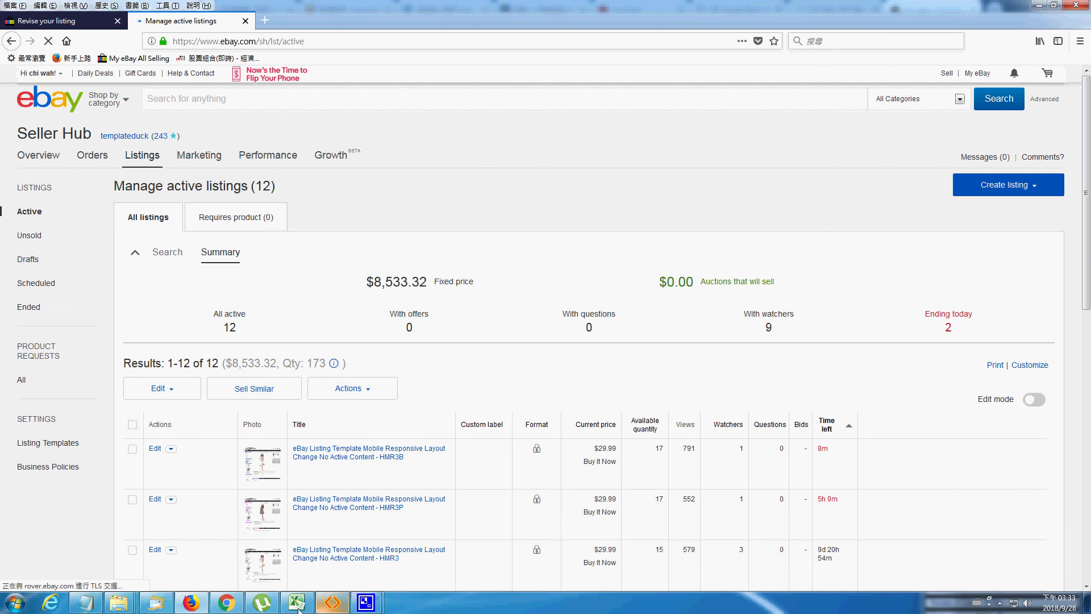
pyautogui.moveTo(366, 601)
pyautogui.click(362, 555)
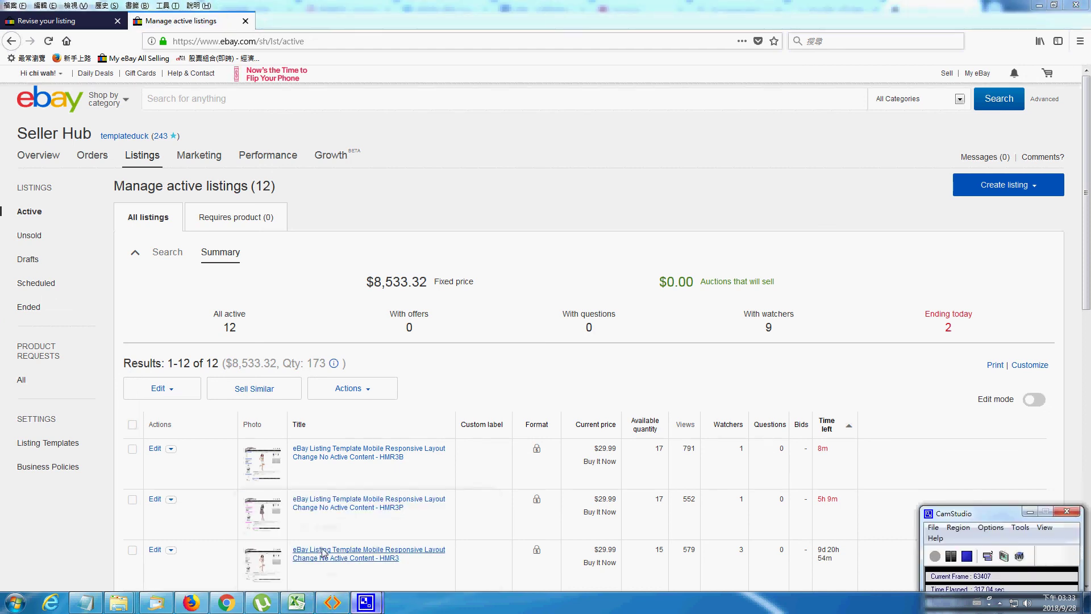